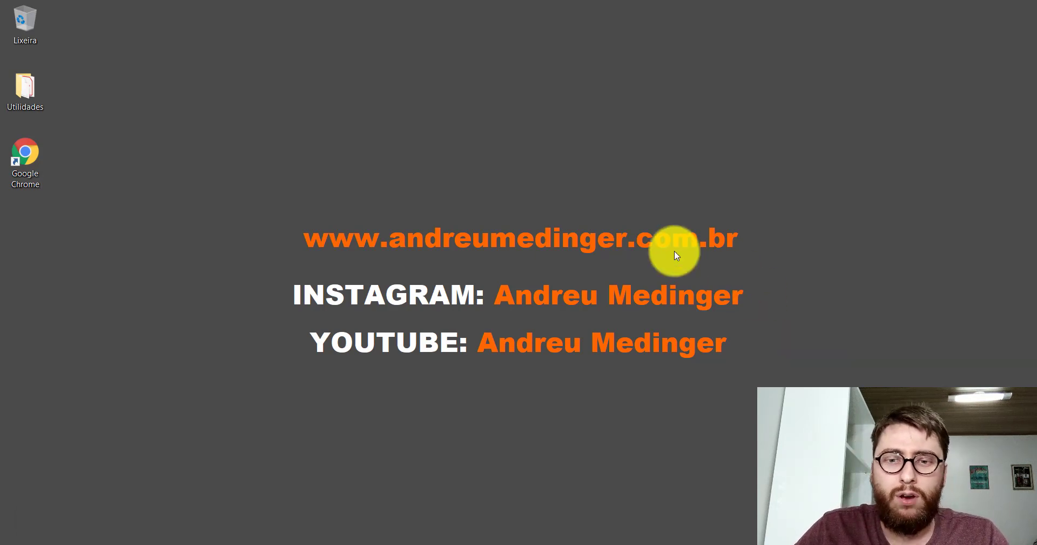
# - Bring the SOLIDWORKS 2018 window to the front from the taskbar
pyautogui.click(392, 542)
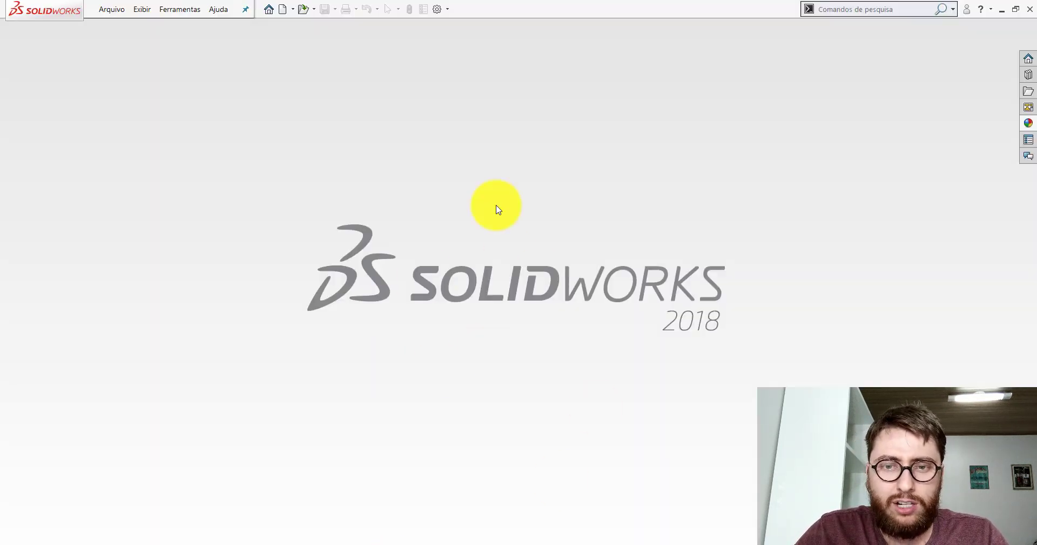
# - Create a new blank Peça (Part) document, Peça1
pyautogui.click(282, 8)
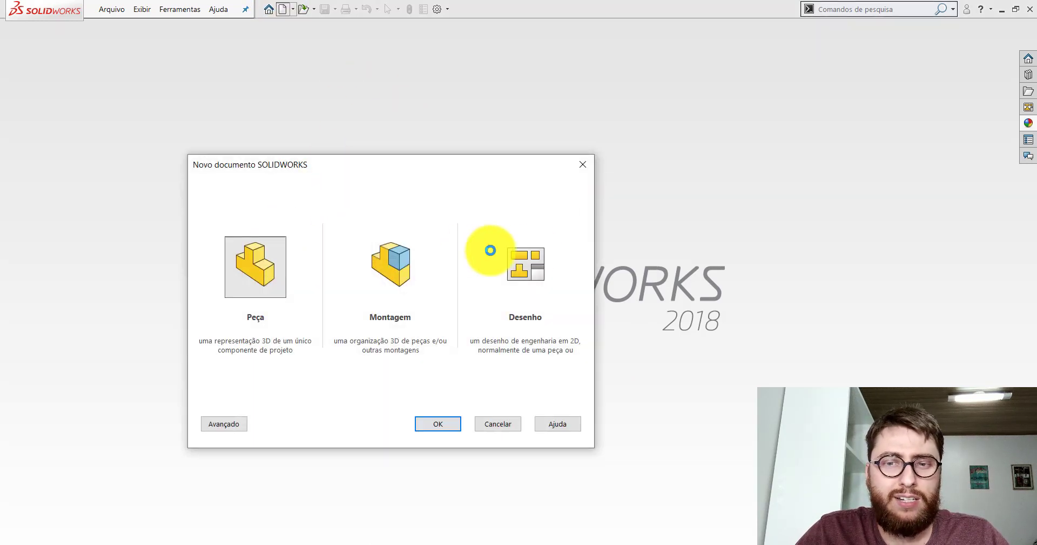
pyautogui.press('Return')
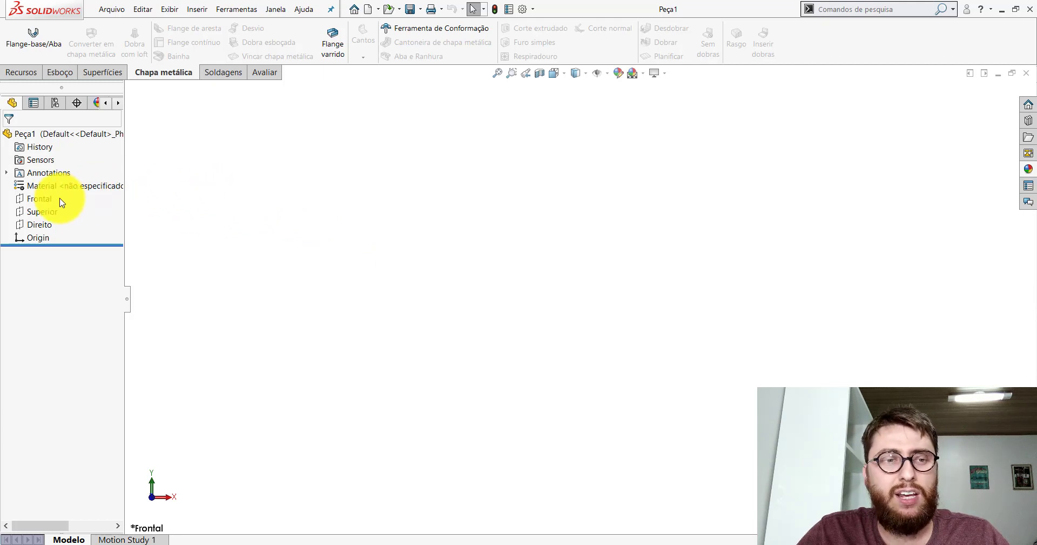
# - Sketch a circle centred on the origin of the Frontal plane, dimensioned Ø100 mm
pyautogui.click(39, 198)
pyautogui.click(81, 179)
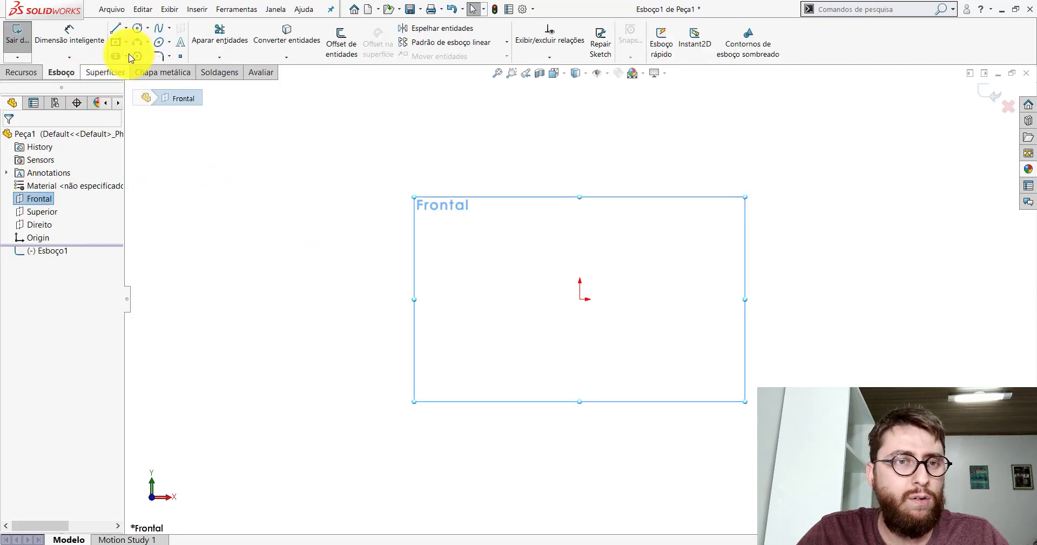
pyautogui.click(137, 28)
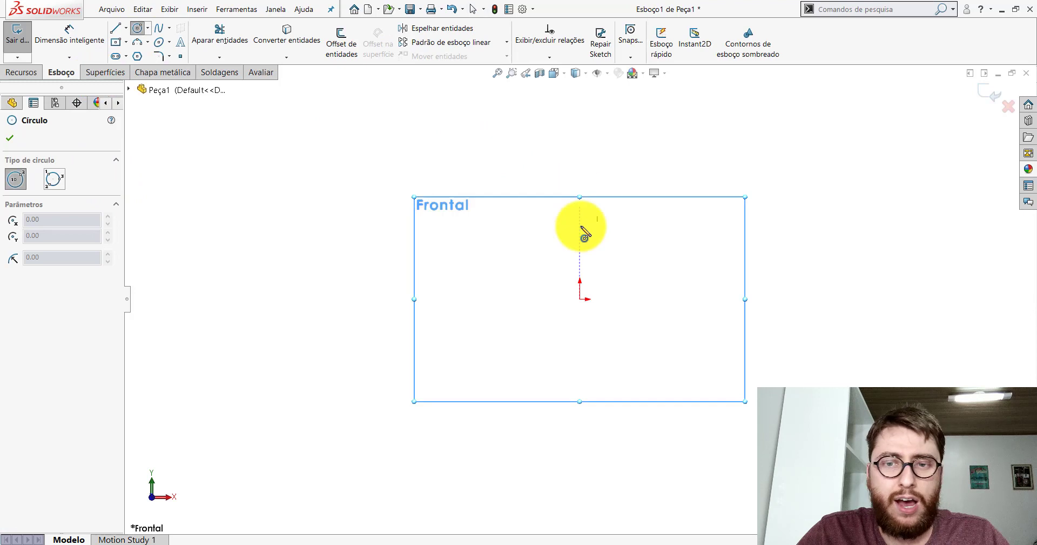
pyautogui.click(580, 298)
pyautogui.click(621, 199)
pyautogui.press('Escape')
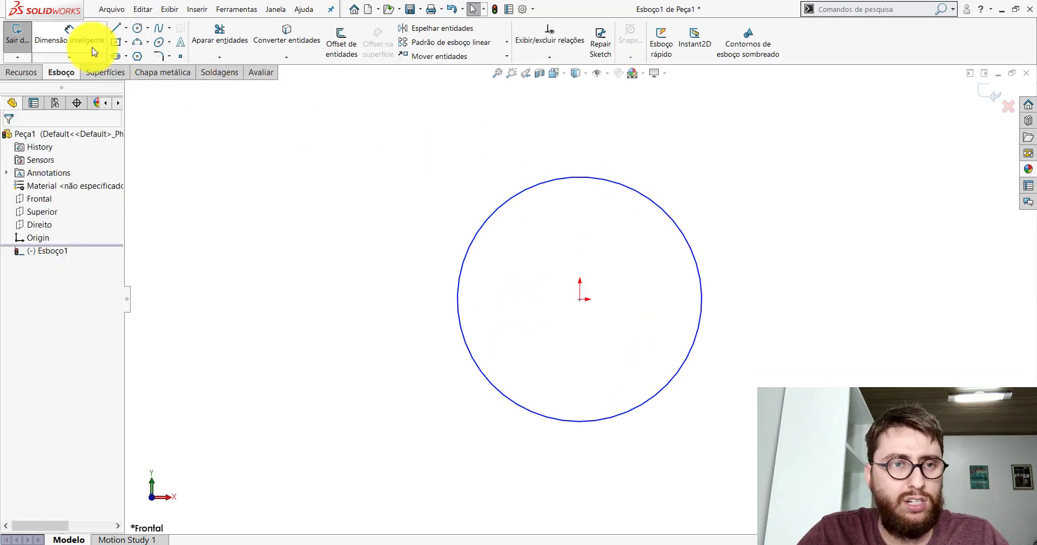
pyautogui.click(69, 33)
pyautogui.click(689, 243)
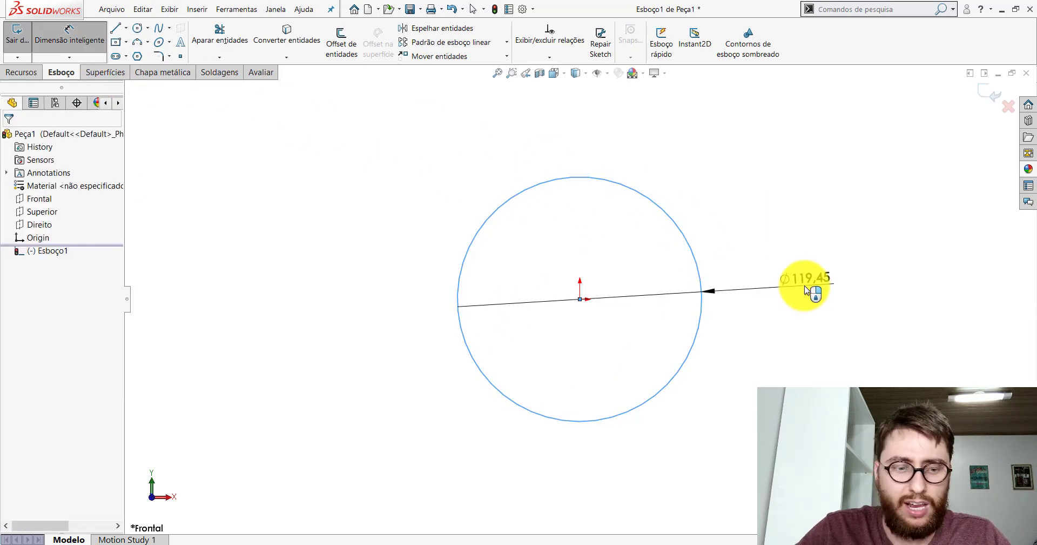
pyautogui.click(805, 285)
pyautogui.write('100')
pyautogui.press('Return')
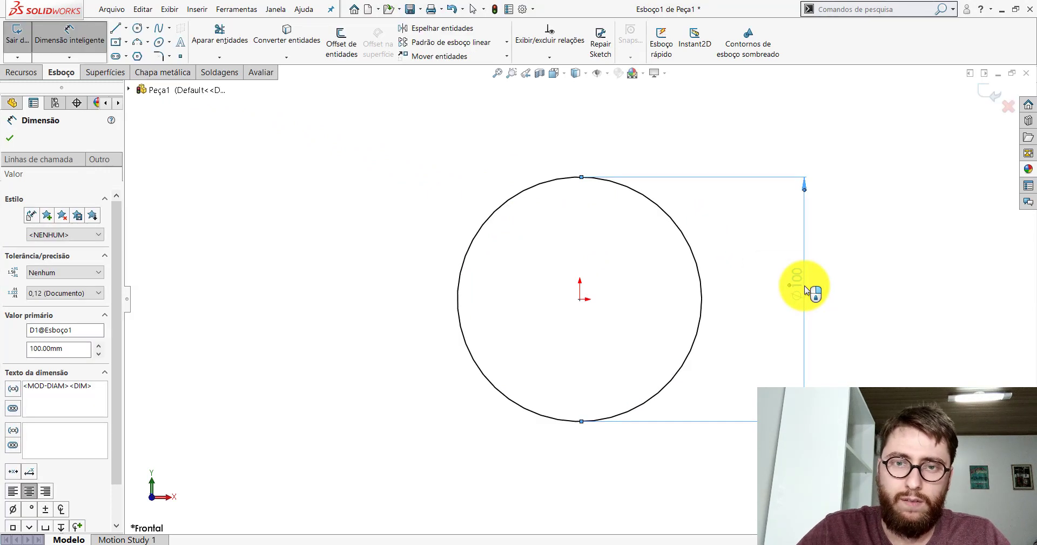
# - Extrude the circle 10 mm into a solid disc and show it in Isometric view
pyautogui.click(19, 72)
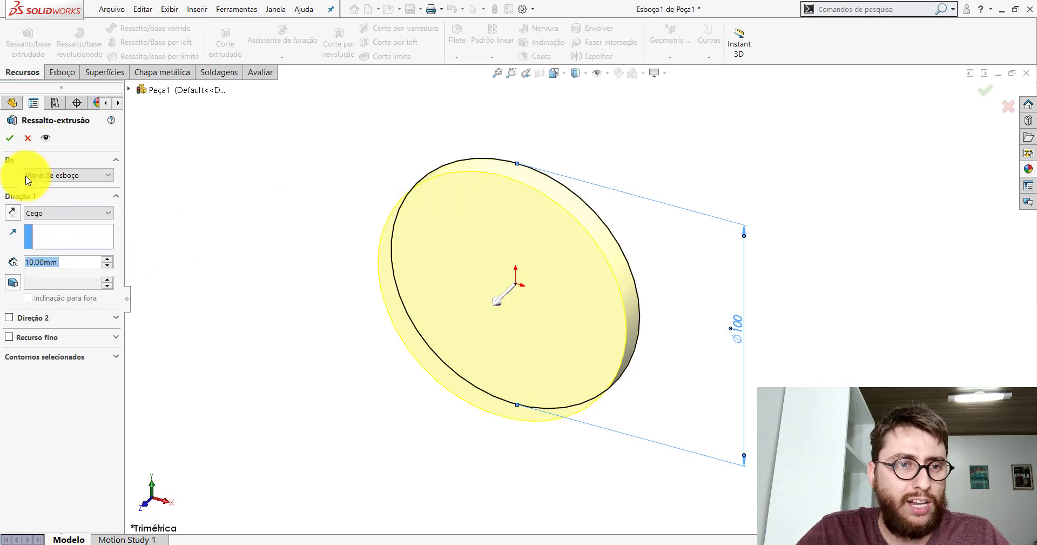
pyautogui.click(9, 137)
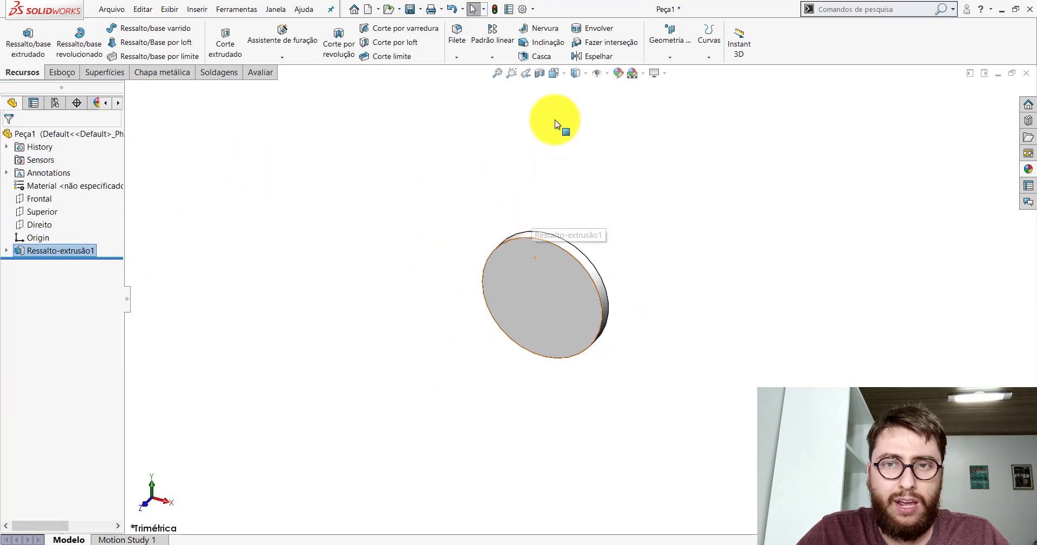
pyautogui.click(553, 73)
pyautogui.hotkey('ctrl', '7')
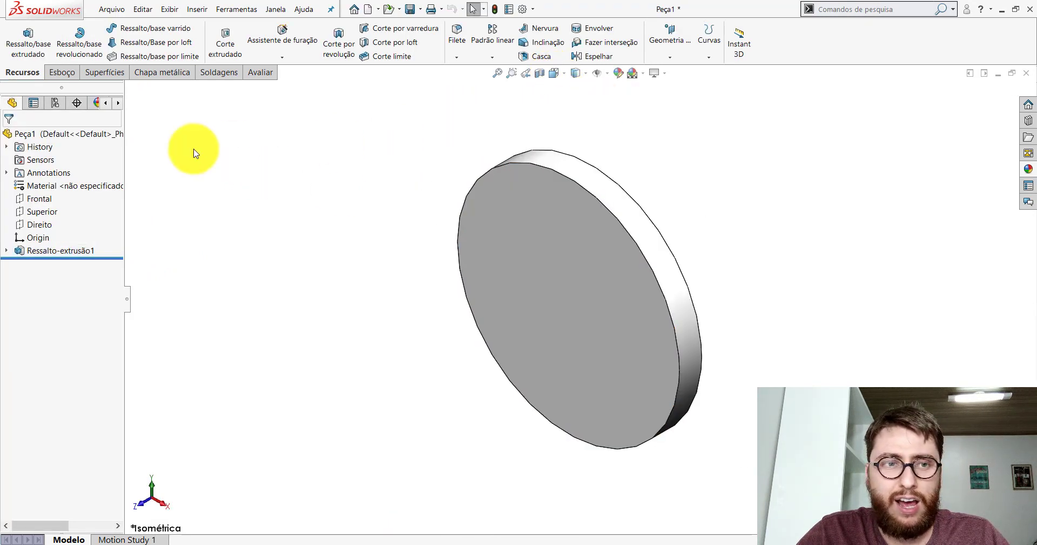
# - Give part Peça1 a golden-yellow appearance of RGB 255, 185, 0, then zoom to fit
pyautogui.rightClick(93, 137)
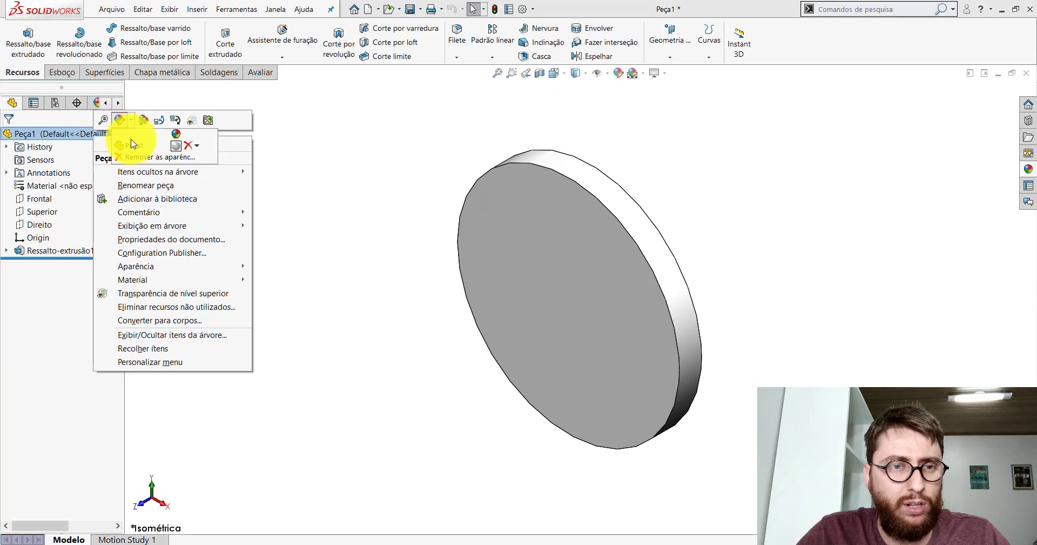
pyautogui.click(128, 145)
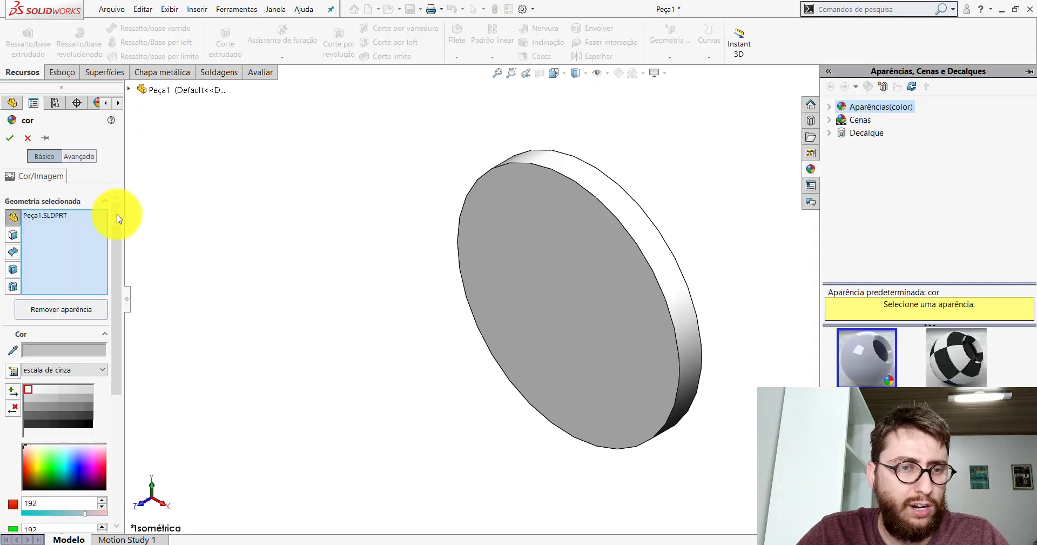
pyautogui.scroll(-3, 116, 282)
pyautogui.scroll(-2, 54, 351)
pyautogui.doubleClick(40, 380)
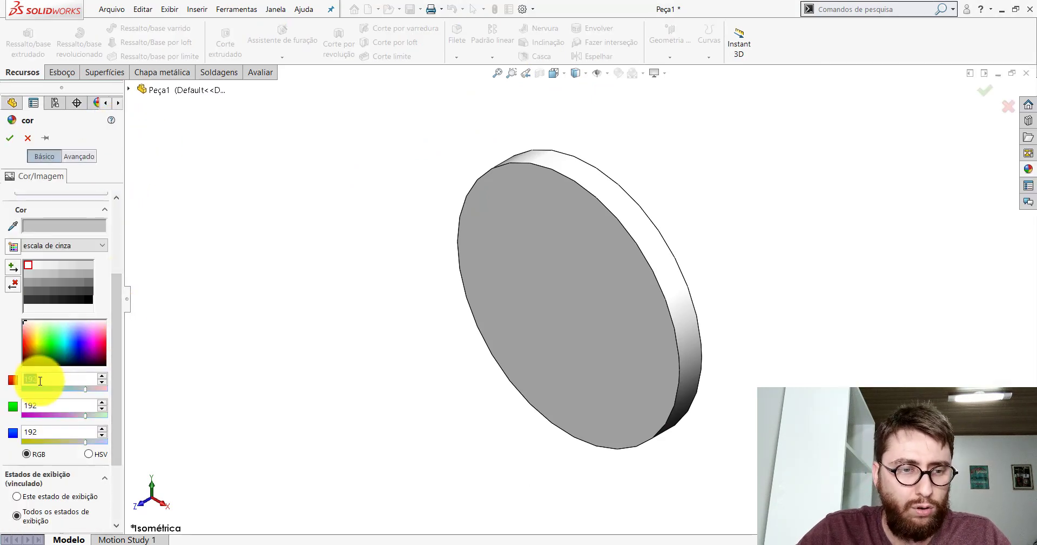
pyautogui.write('2')
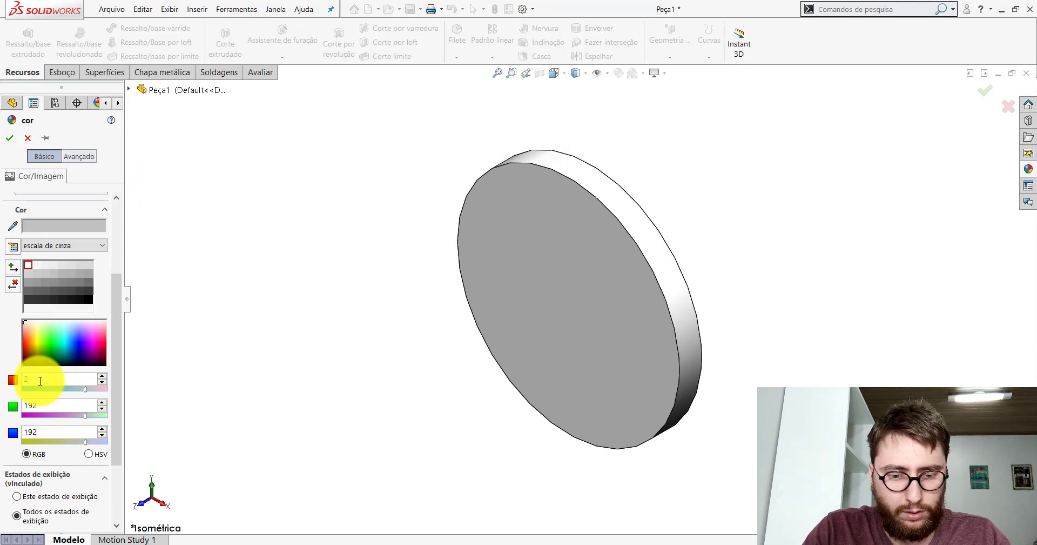
pyautogui.write('55')
pyautogui.doubleClick(48, 406)
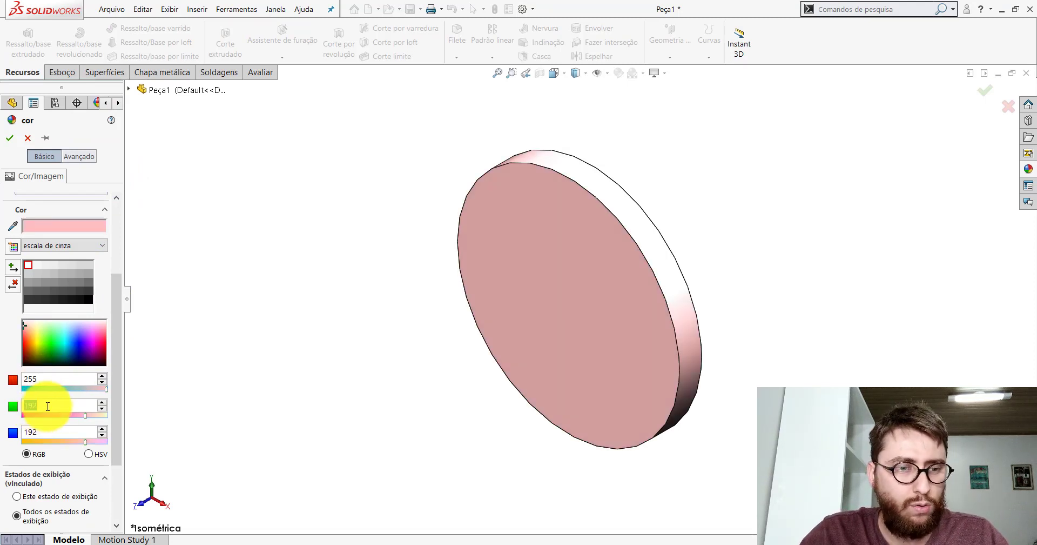
pyautogui.write('202')
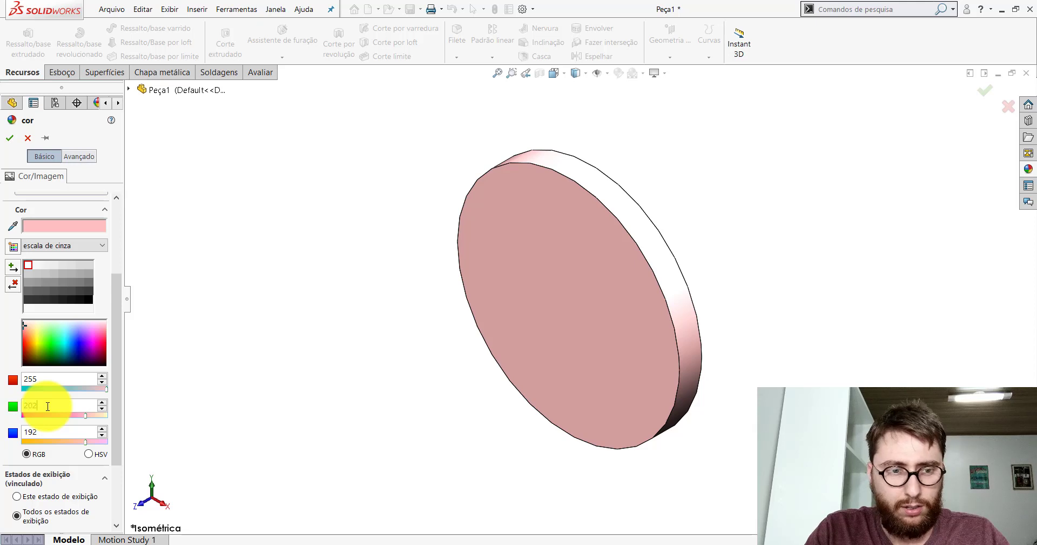
pyautogui.write('102')
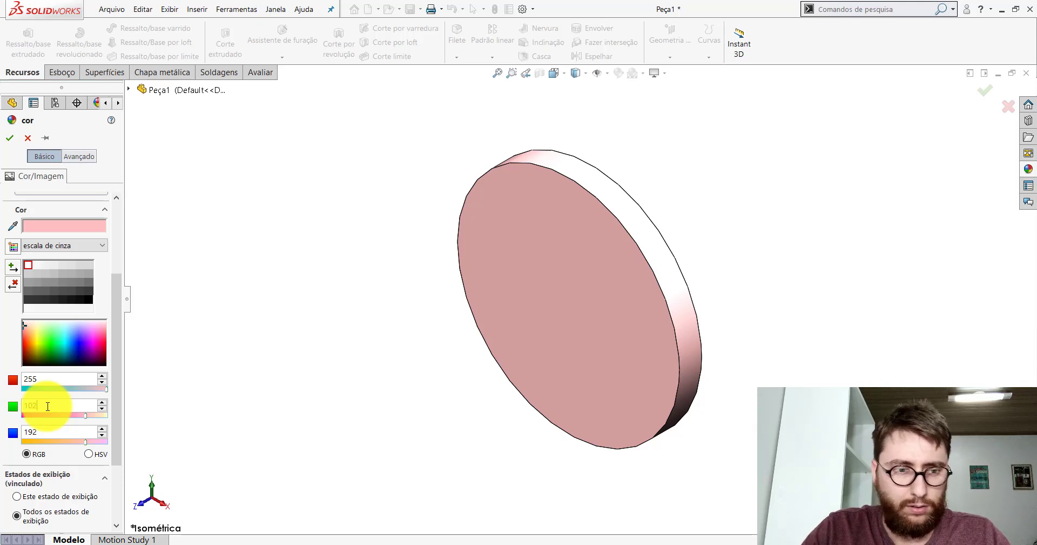
pyautogui.click(37, 430)
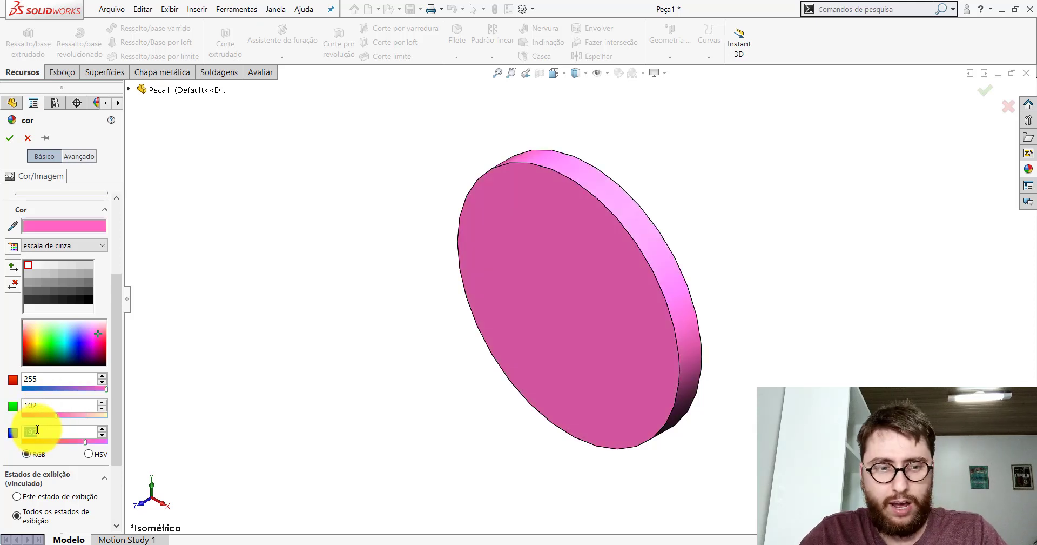
pyautogui.doubleClick(37, 431)
pyautogui.write('0')
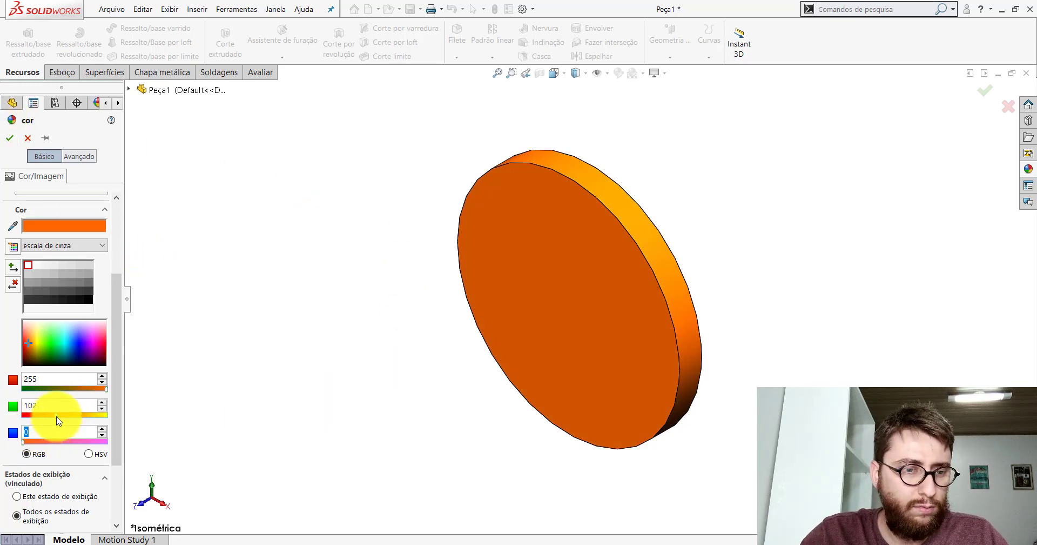
pyautogui.moveTo(56, 416); pyautogui.dragTo(81, 416)
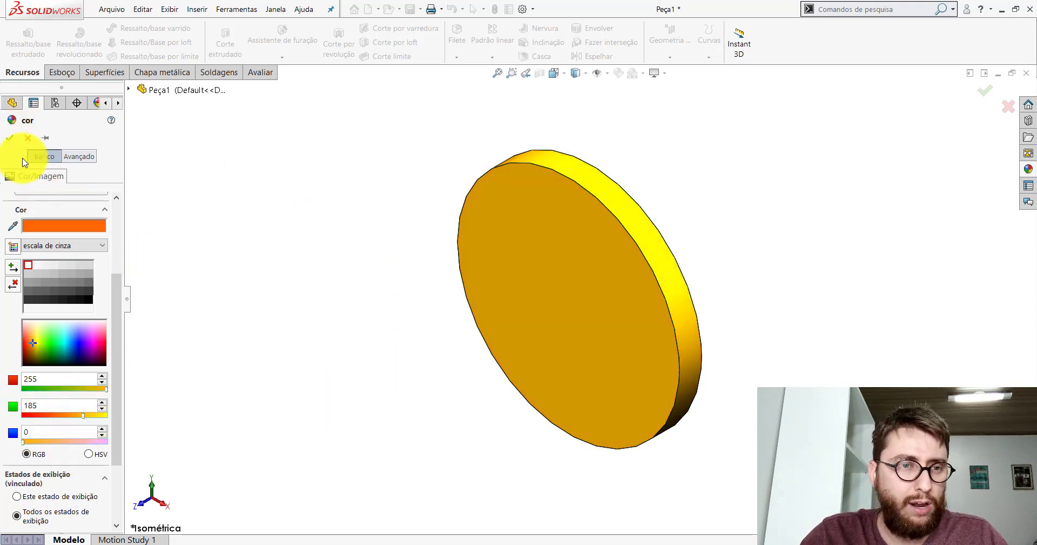
pyautogui.click(9, 137)
pyautogui.press('f')
pyautogui.scroll(-2, 695, 279)
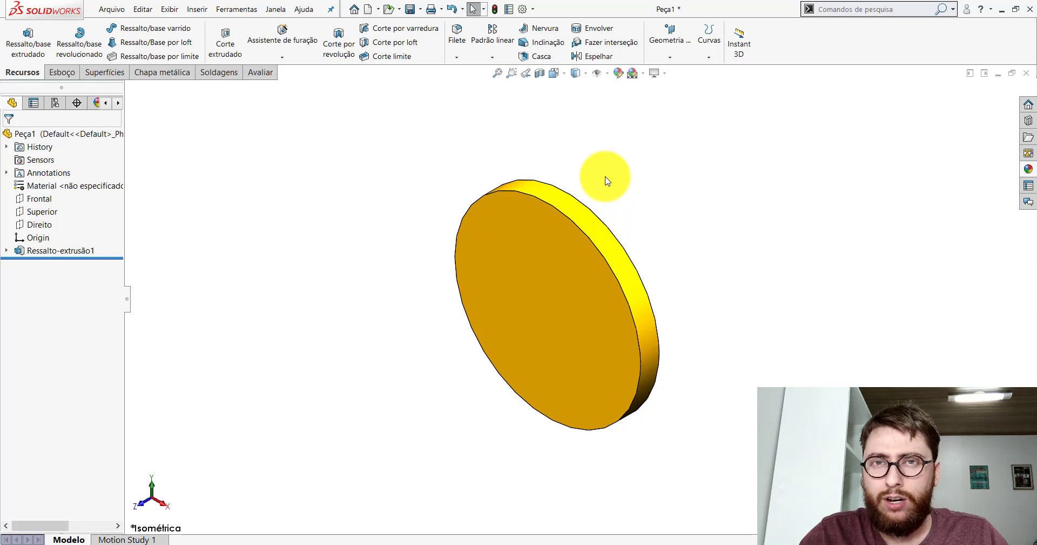
# - Save Peça1 to the desktop as a Parasolid (*.x_t) file and close the part
pyautogui.click(114, 10)
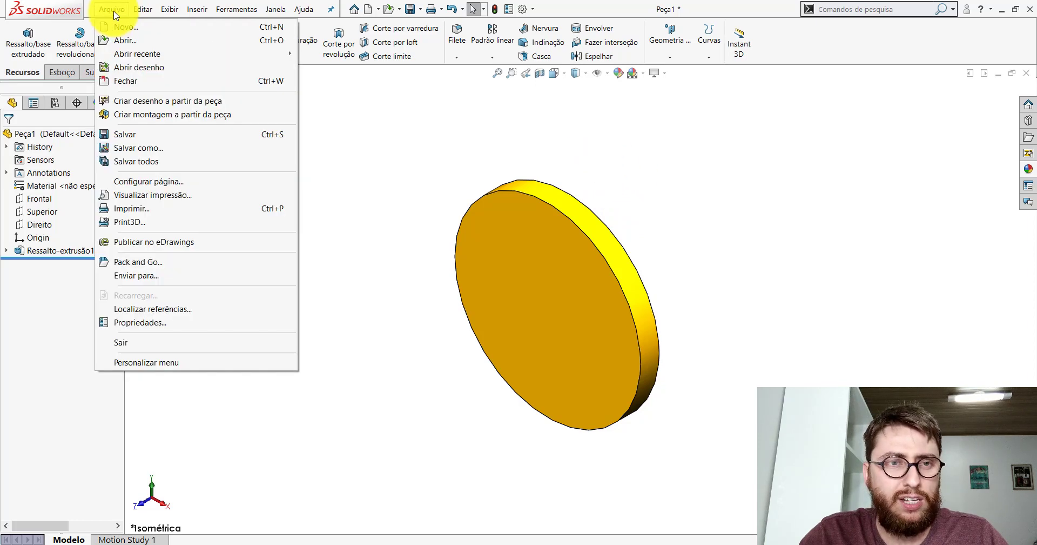
pyautogui.click(139, 147)
pyautogui.click(262, 346)
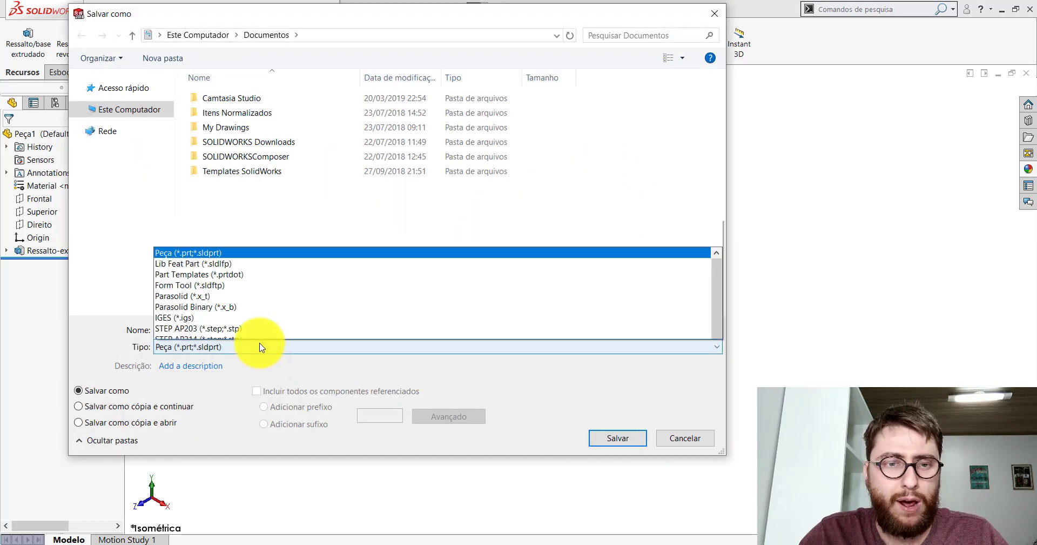
pyautogui.click(204, 64)
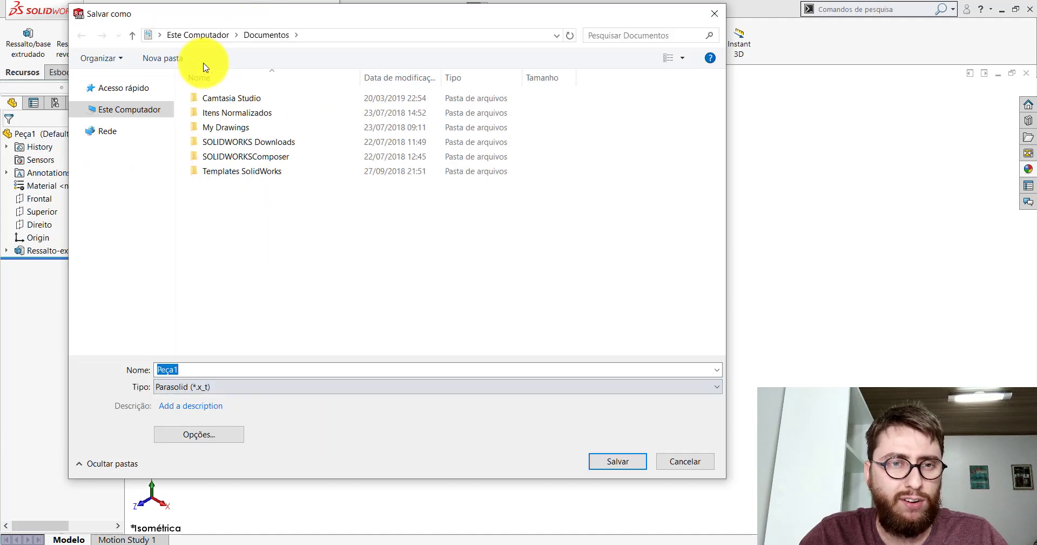
pyautogui.click(76, 88)
pyautogui.click(117, 107)
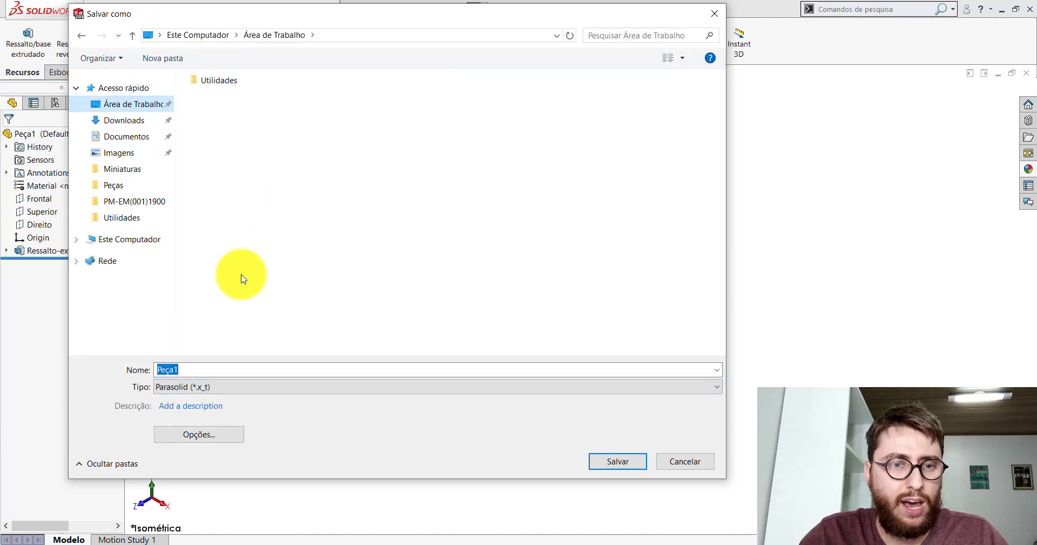
pyautogui.click(211, 387)
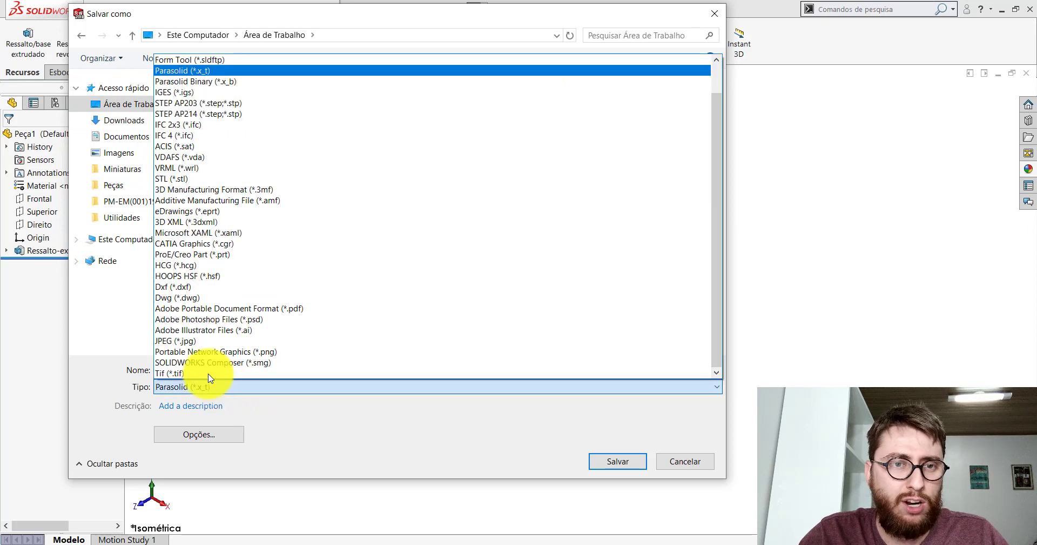
pyautogui.click(208, 73)
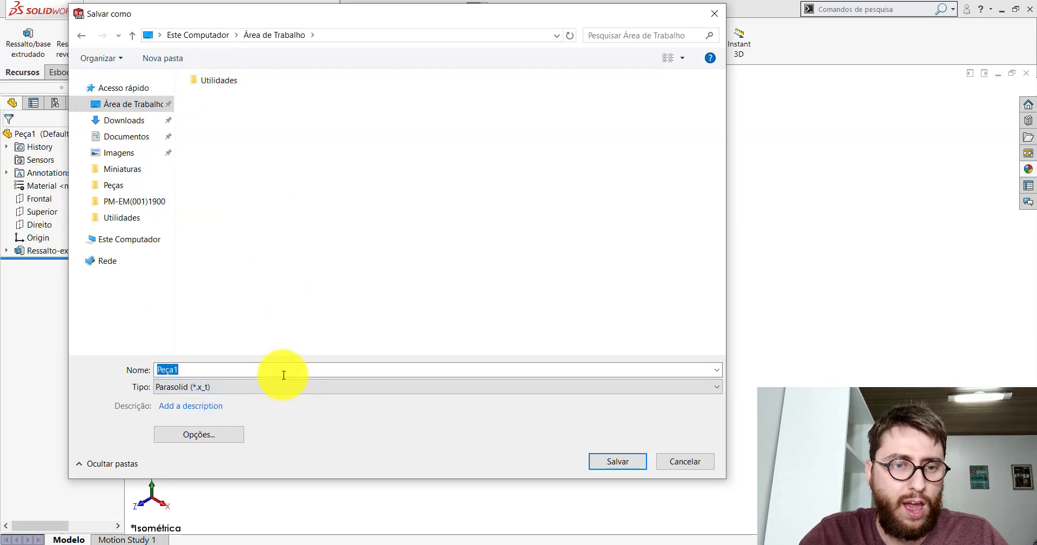
pyautogui.click(608, 462)
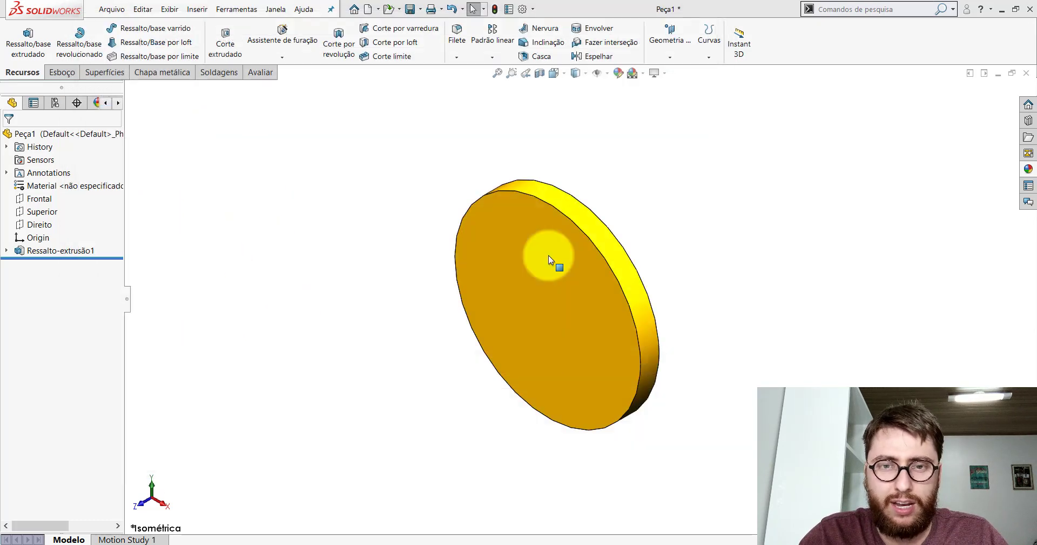
pyautogui.click(1026, 73)
pyautogui.click(549, 297)
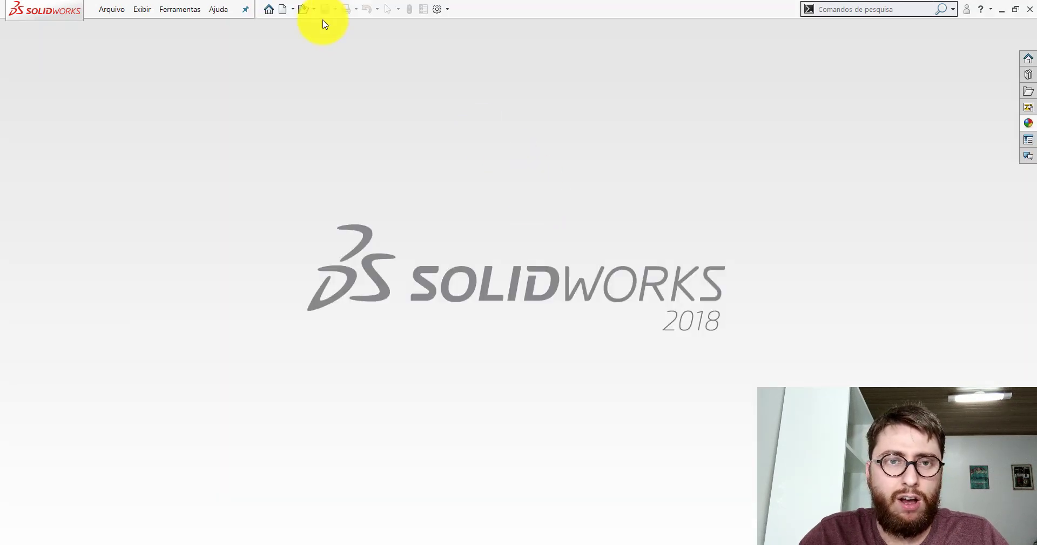
# - Open Peça1.x_t with the Parasolid file filter, importing the disc as Importado1
pyautogui.click(304, 9)
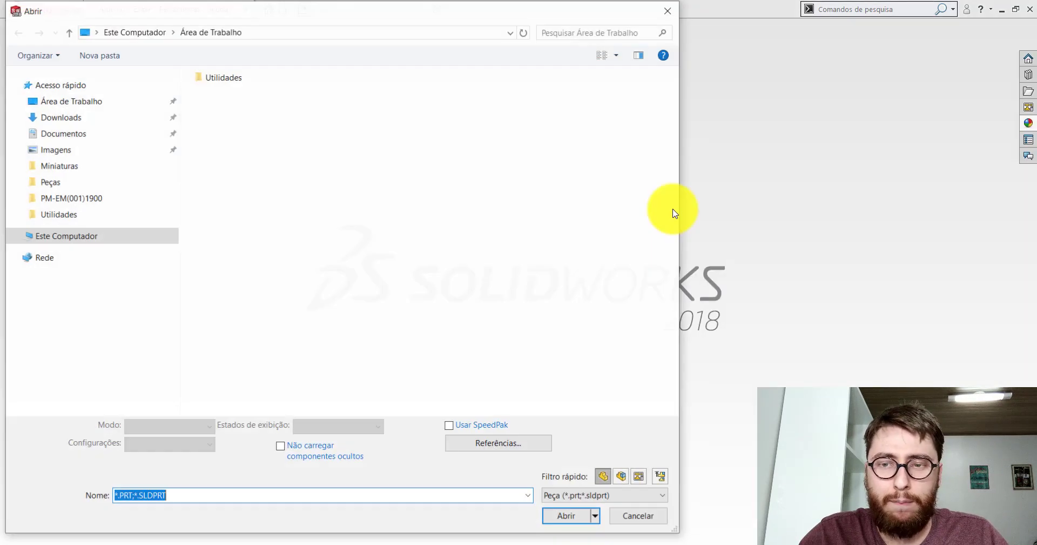
pyautogui.click(605, 495)
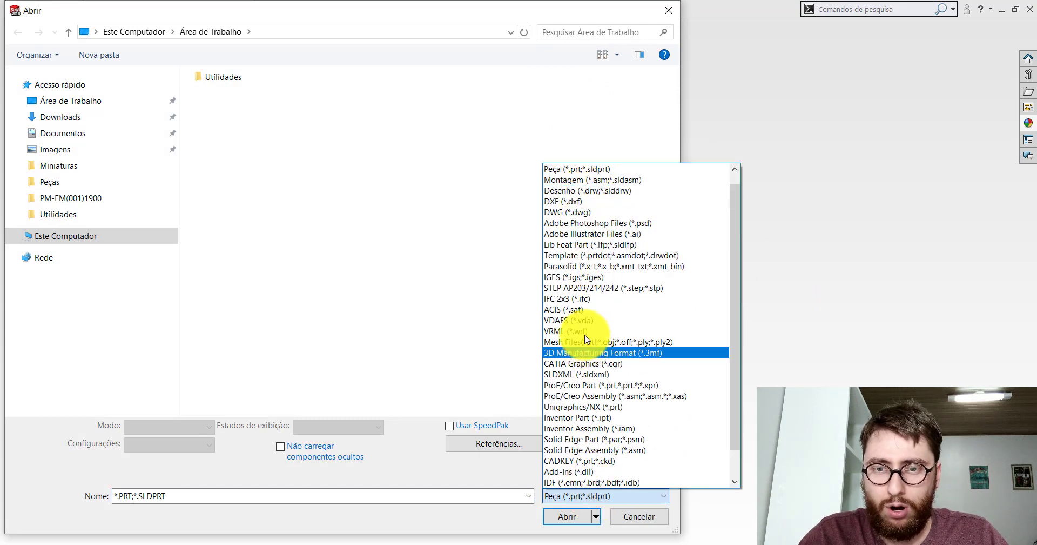
pyautogui.click(600, 268)
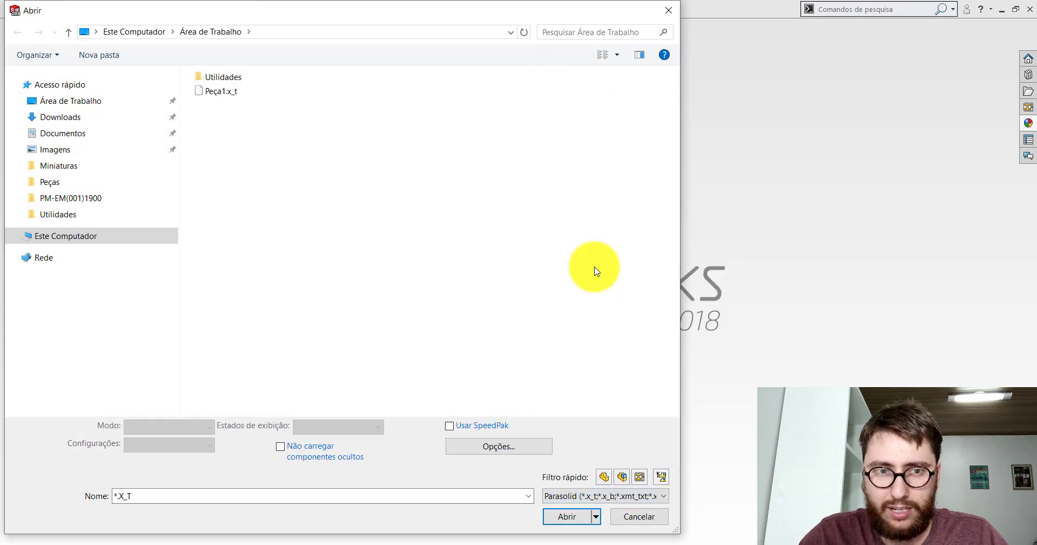
pyautogui.doubleClick(227, 95)
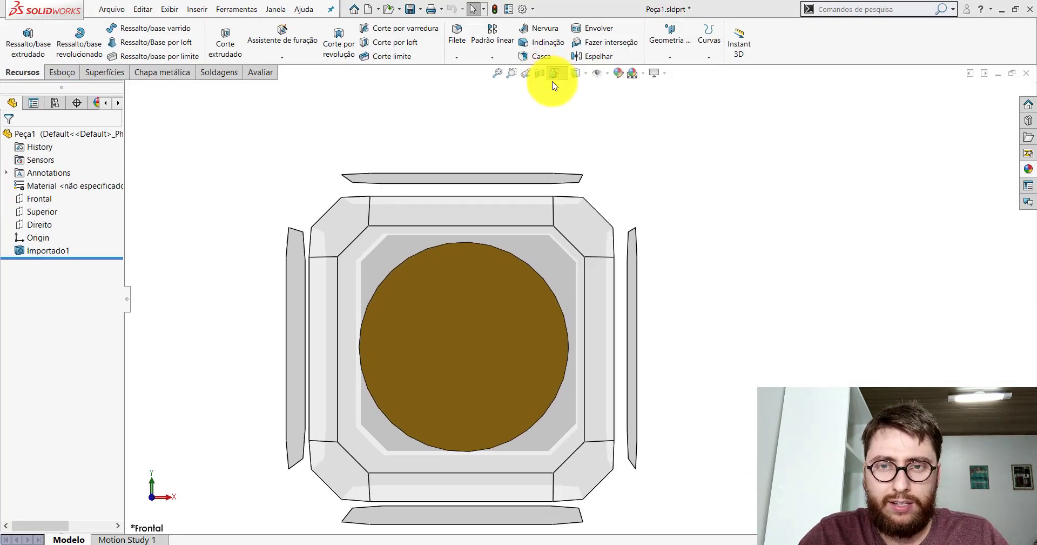
# - View the disc isometrically and try FeatureWorks recognition on Importado1, then cancel it
pyautogui.click(554, 73)
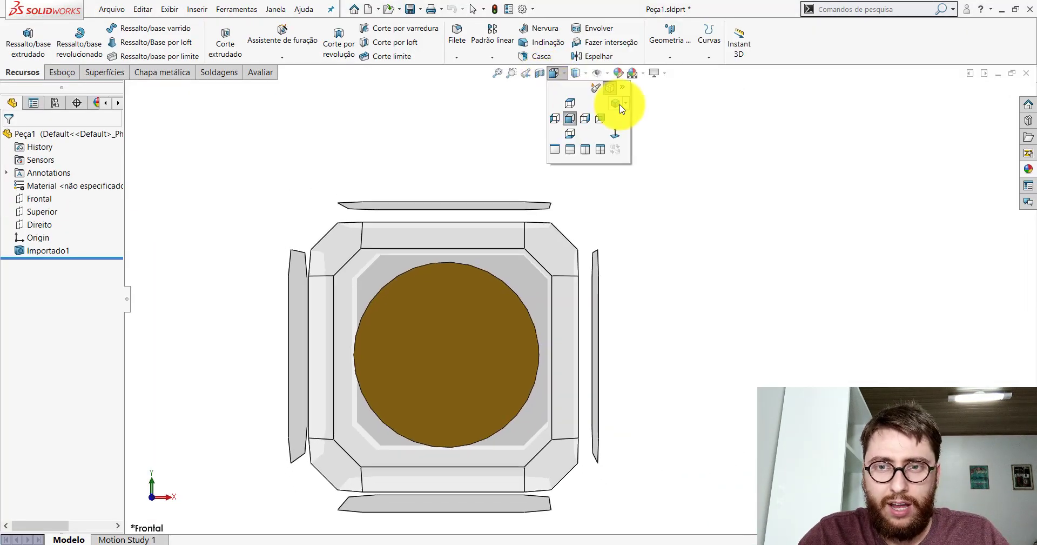
pyautogui.click(619, 105)
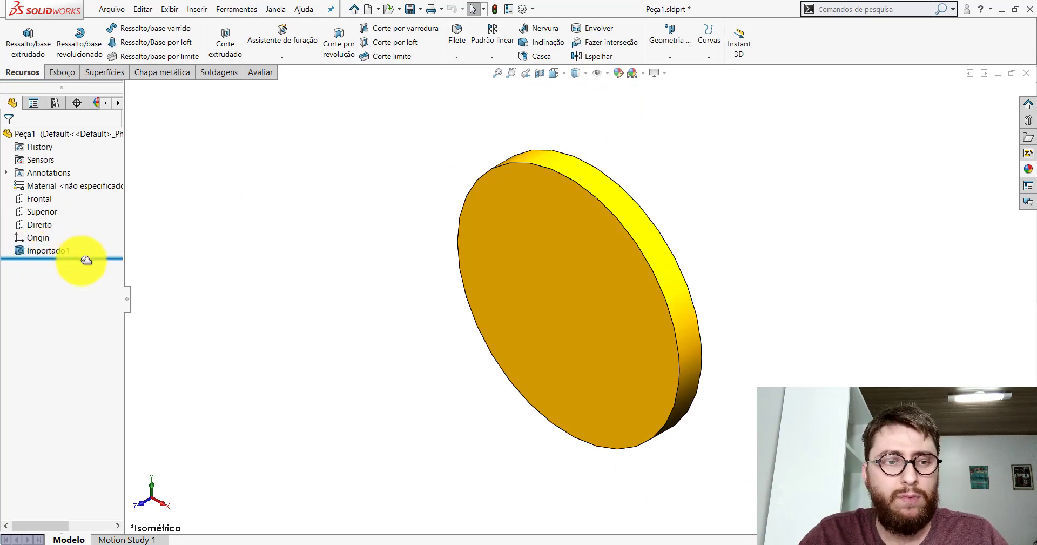
pyautogui.click(35, 254)
pyautogui.rightClick(35, 254)
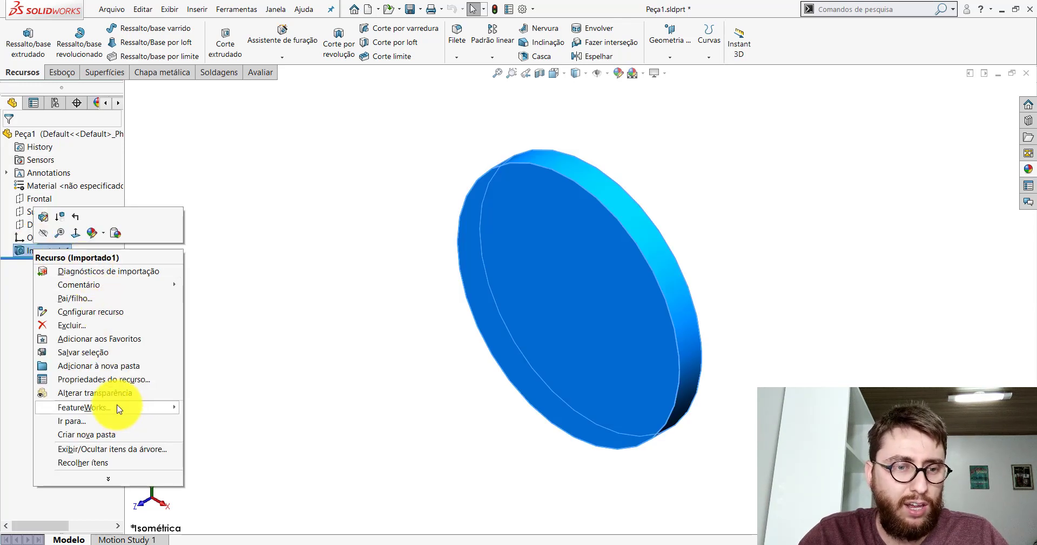
pyautogui.moveTo(83, 407)
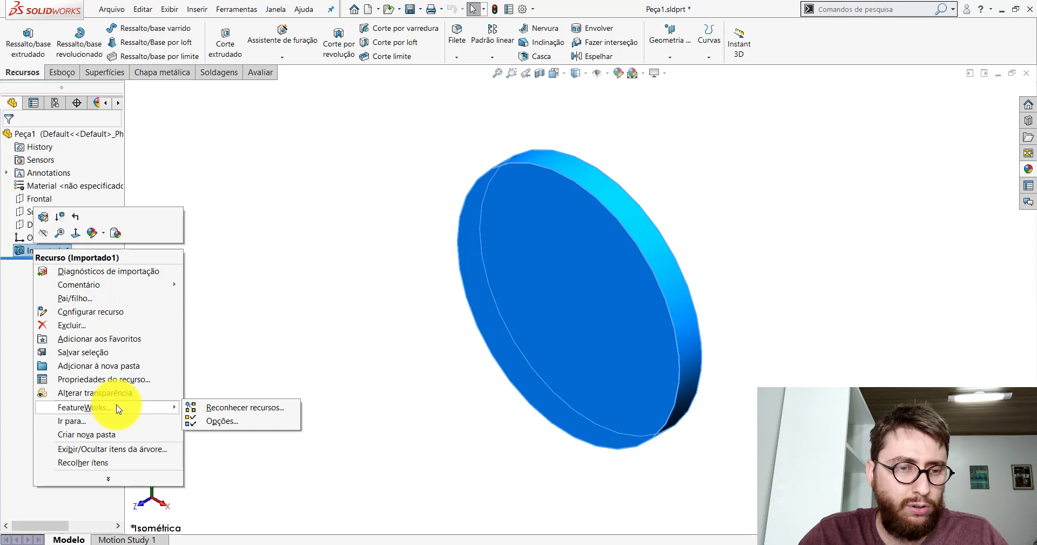
pyautogui.click(216, 411)
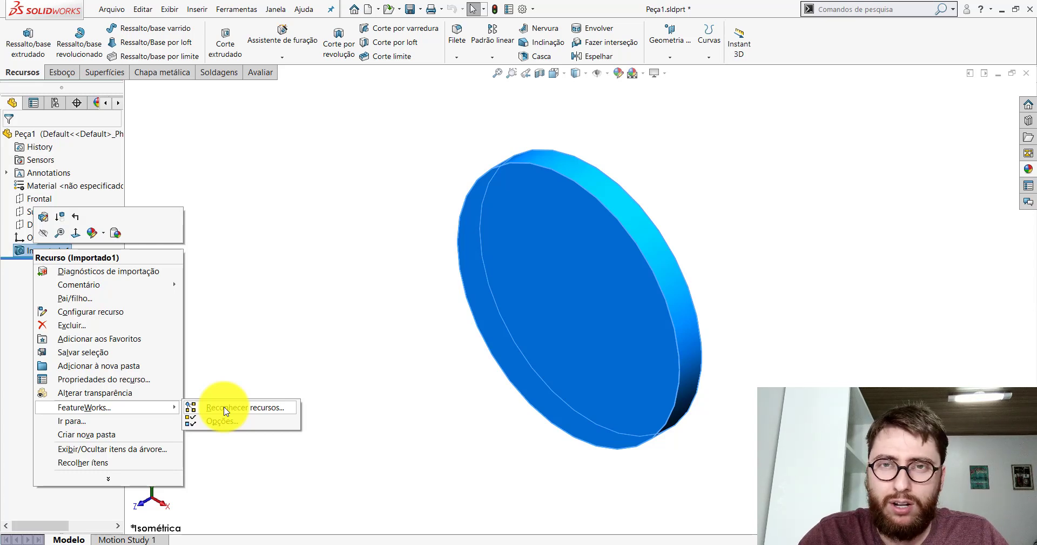
pyautogui.click(289, 300)
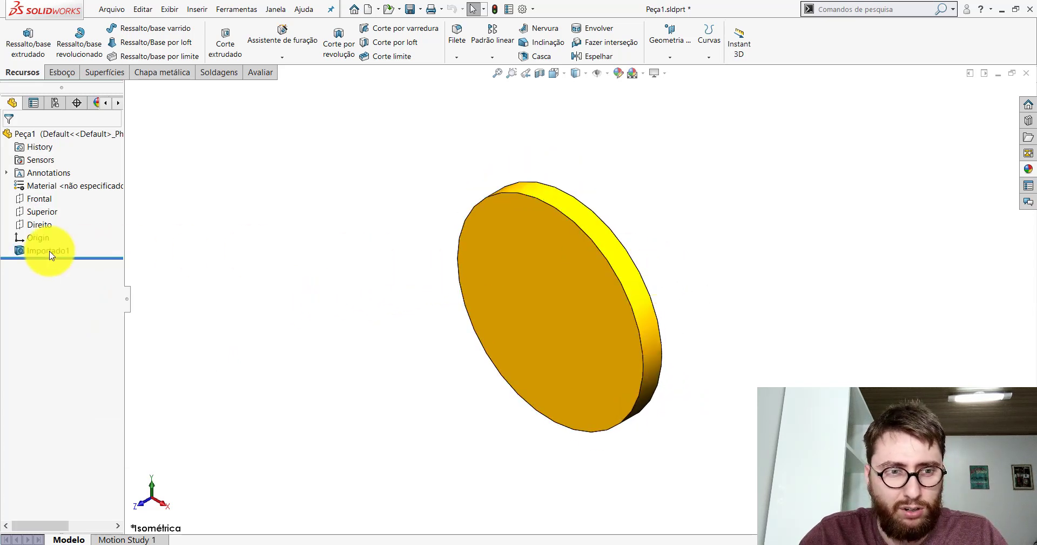
pyautogui.click(49, 252)
pyautogui.click(216, 278)
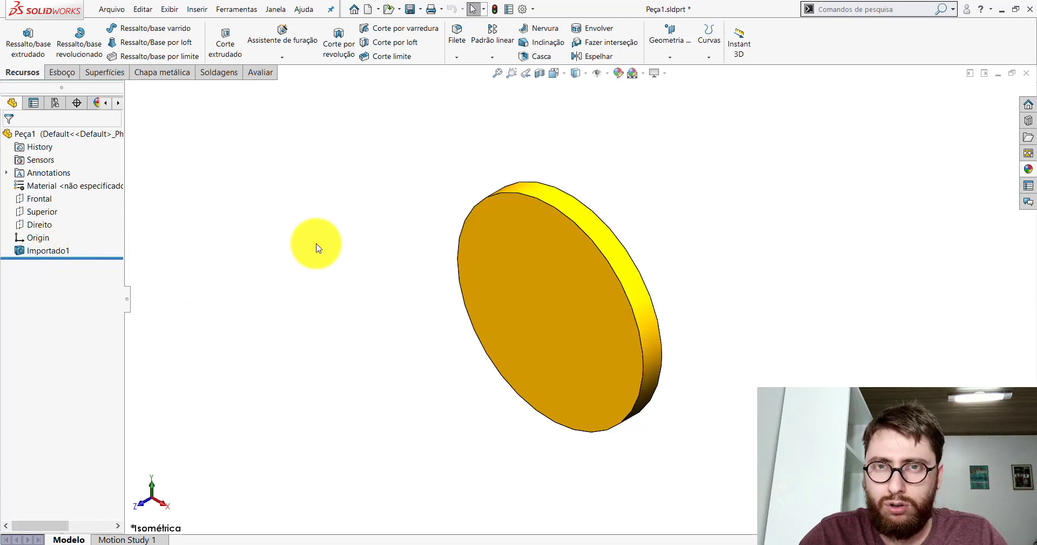
pyautogui.scroll(-2, 588, 319)
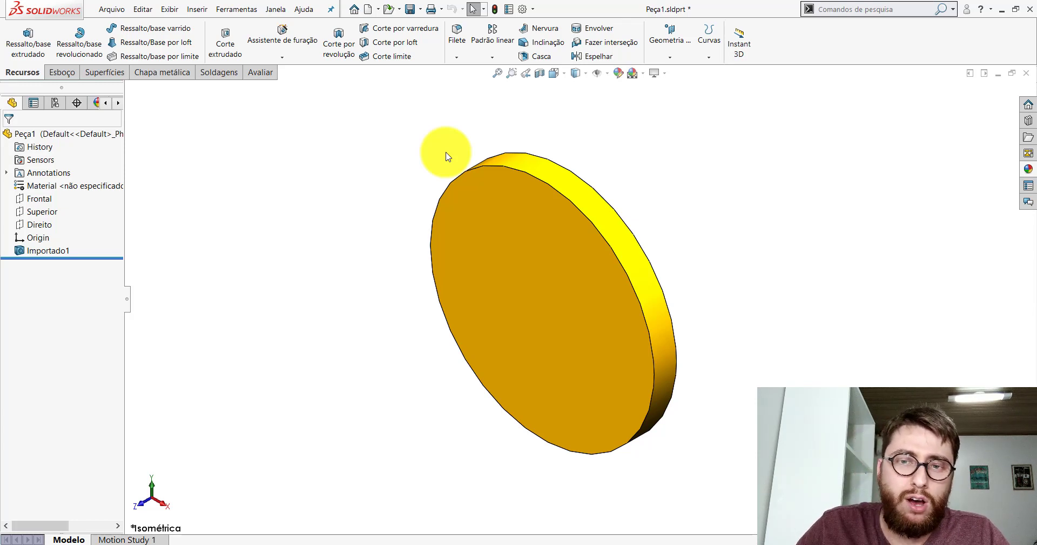
# - Measure the disc: 100 mm rim diameter, 7853.98 mm² face area, 10 mm thickness
pyautogui.click(261, 72)
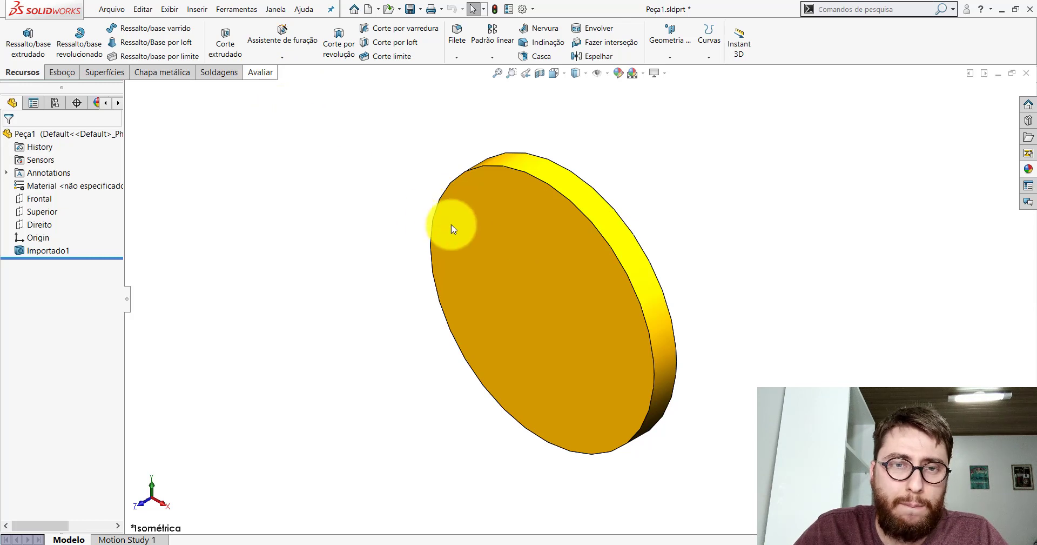
pyautogui.click(84, 38)
pyautogui.click(563, 179)
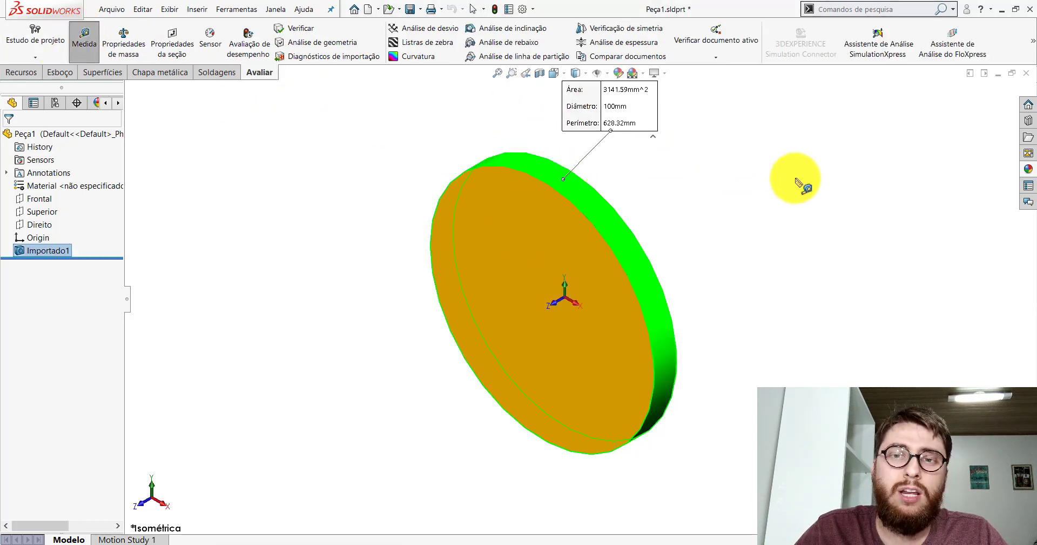
pyautogui.click(702, 143)
pyautogui.click(563, 194)
pyautogui.moveTo(562, 192)
pyautogui.mouseDown(button='middle')
pyautogui.moveTo(493, 208)
pyautogui.moveTo(532, 208)
pyautogui.mouseUp(button='middle')
pyautogui.click(522, 202)
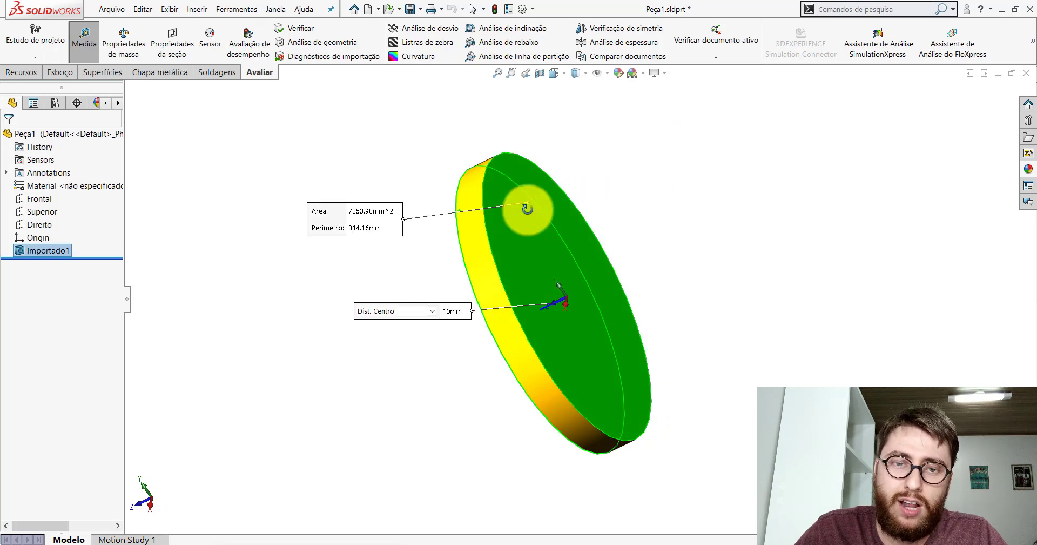
pyautogui.click(536, 141)
pyautogui.click(576, 73)
pyautogui.click(554, 129)
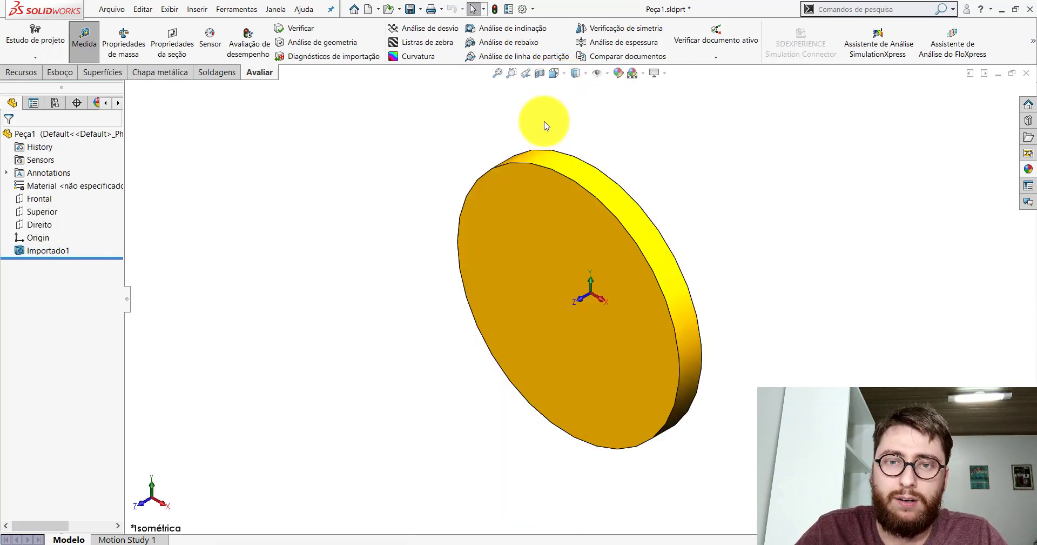
# - Exit Measure and set up Escala with uniform factor 2 about the Origem
pyautogui.click(83, 40)
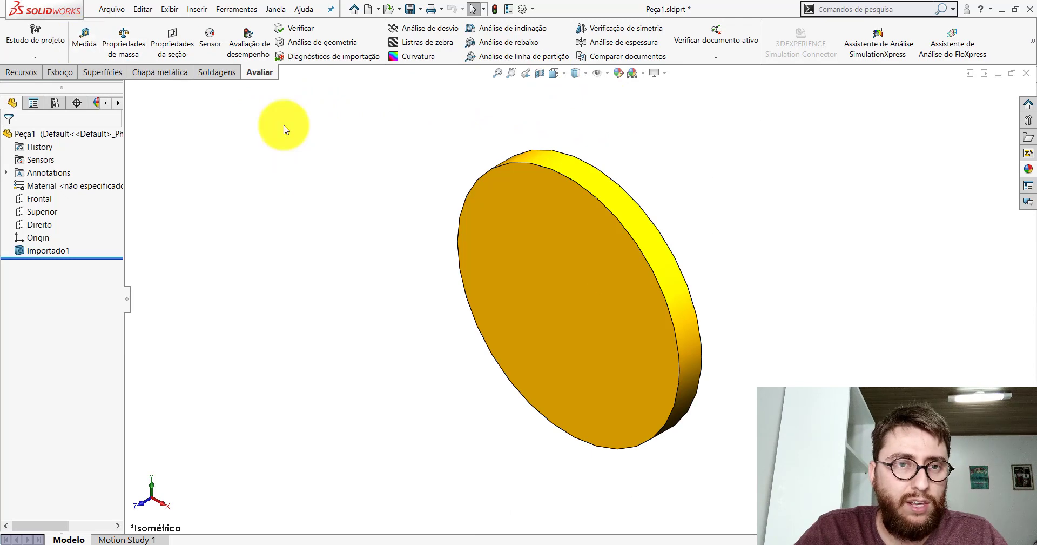
pyautogui.click(197, 9)
pyautogui.moveTo(218, 54)
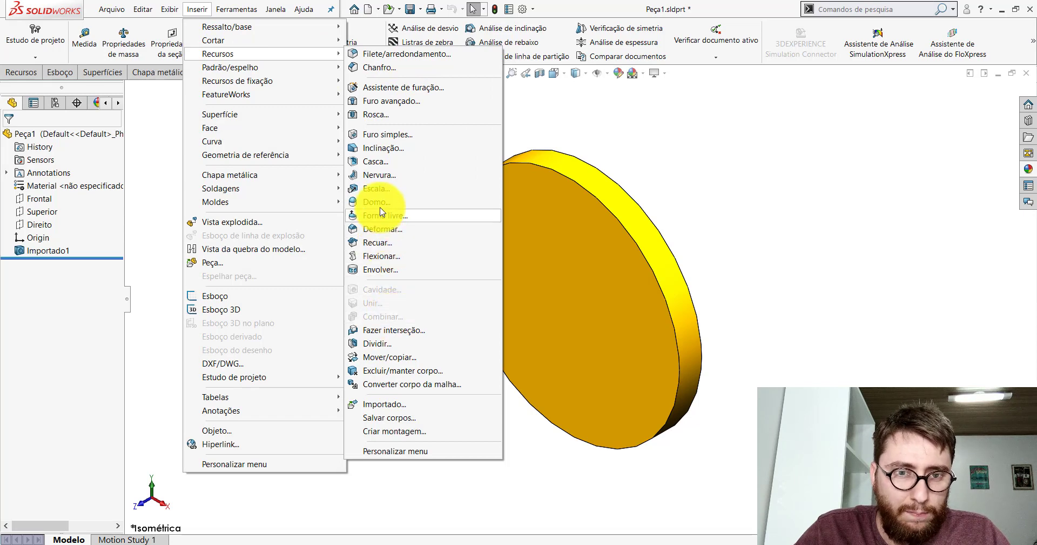
pyautogui.click(371, 189)
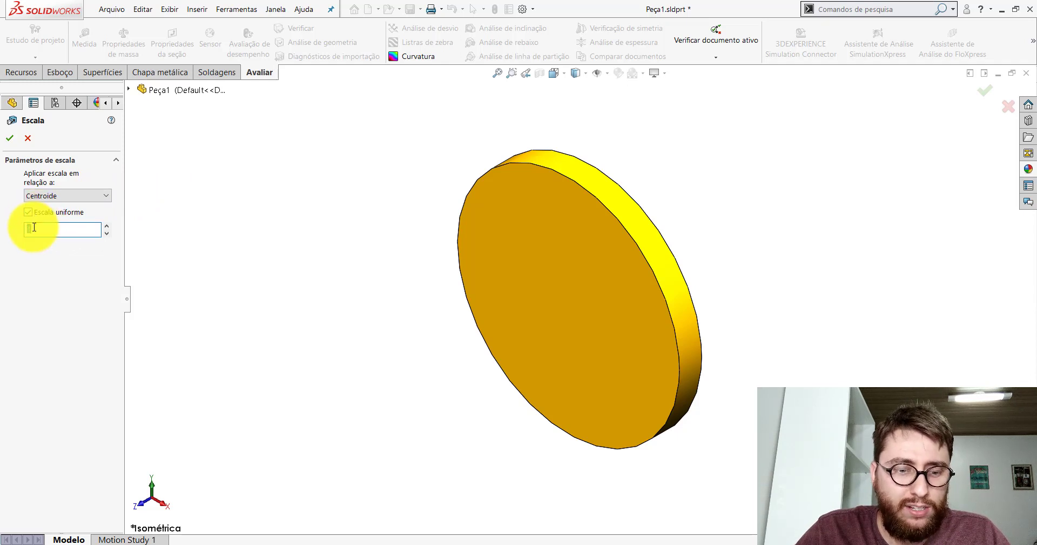
pyautogui.click(69, 196)
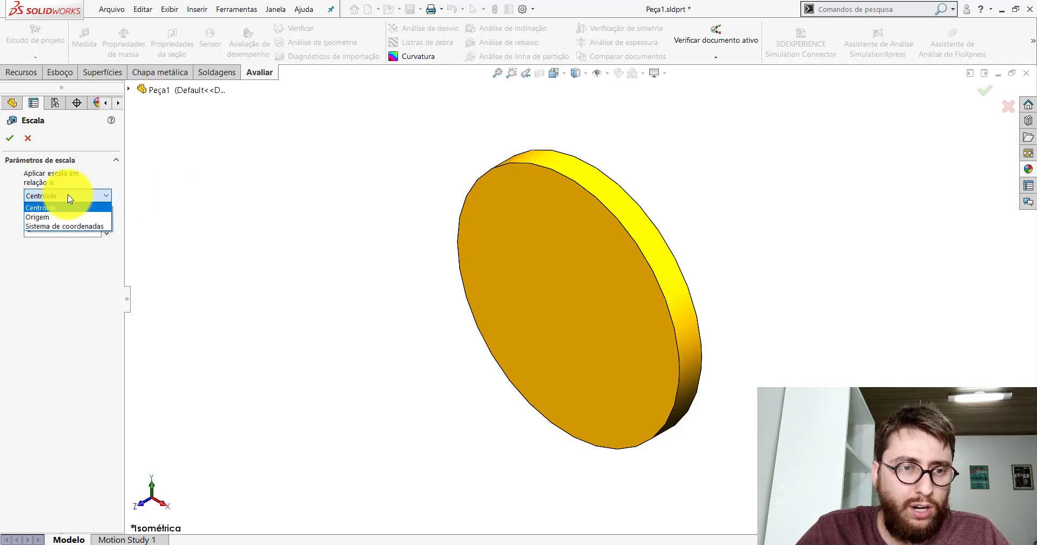
pyautogui.click(50, 217)
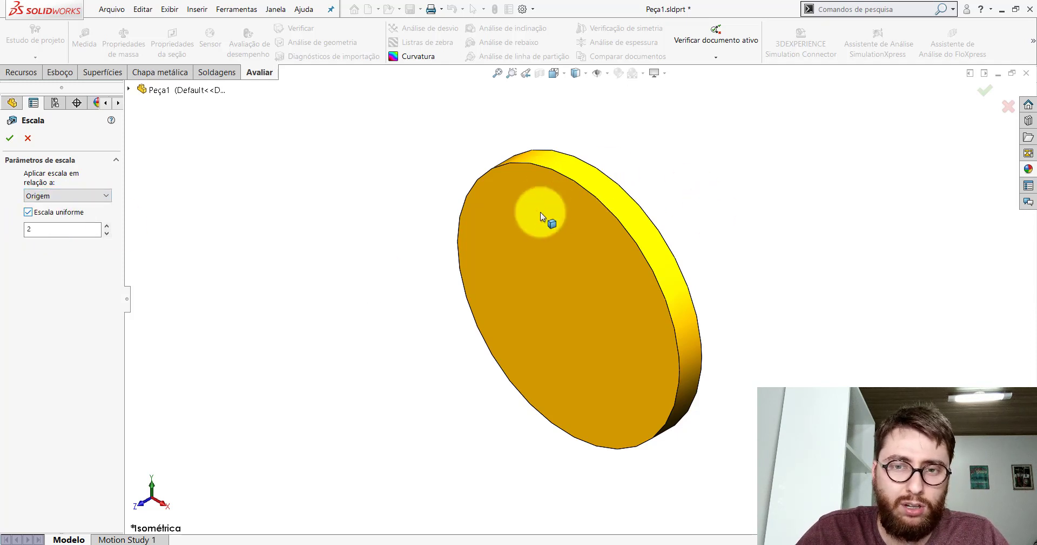
pyautogui.write('2')
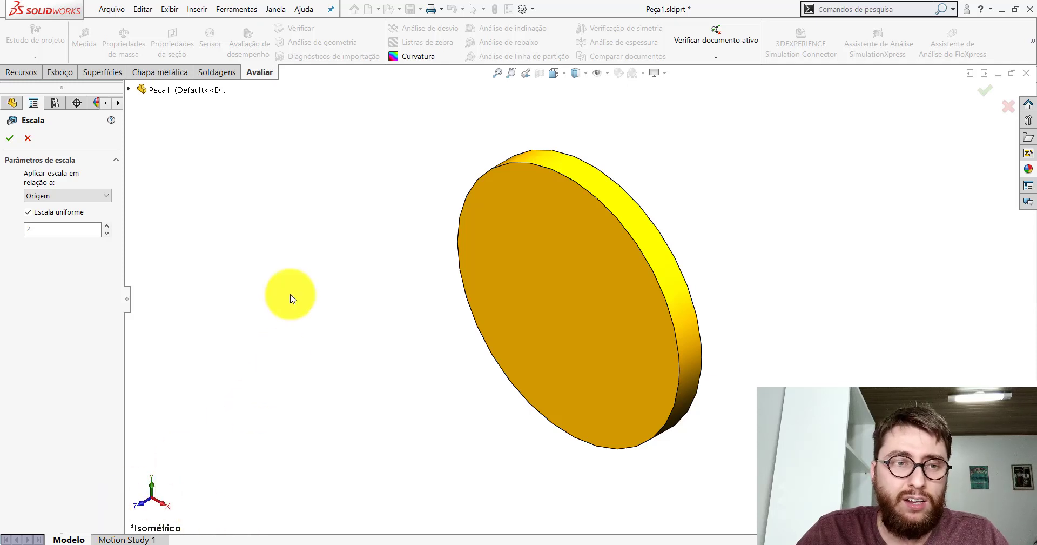
# - Apply the factor-2 Escala1 feature to the disc
pyautogui.click(10, 138)
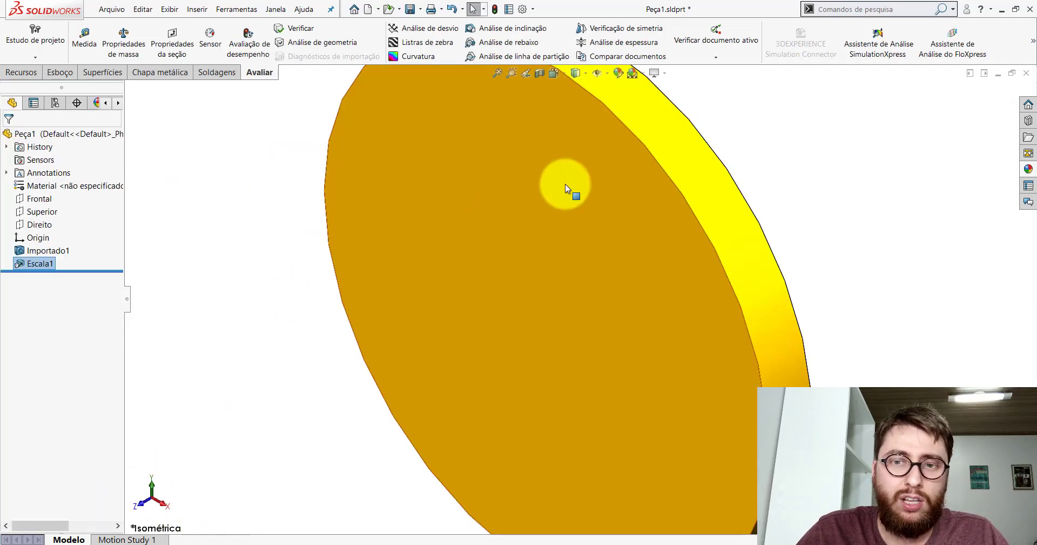
pyautogui.scroll(-5, 643, 238)
pyautogui.scroll(1, 622, 173)
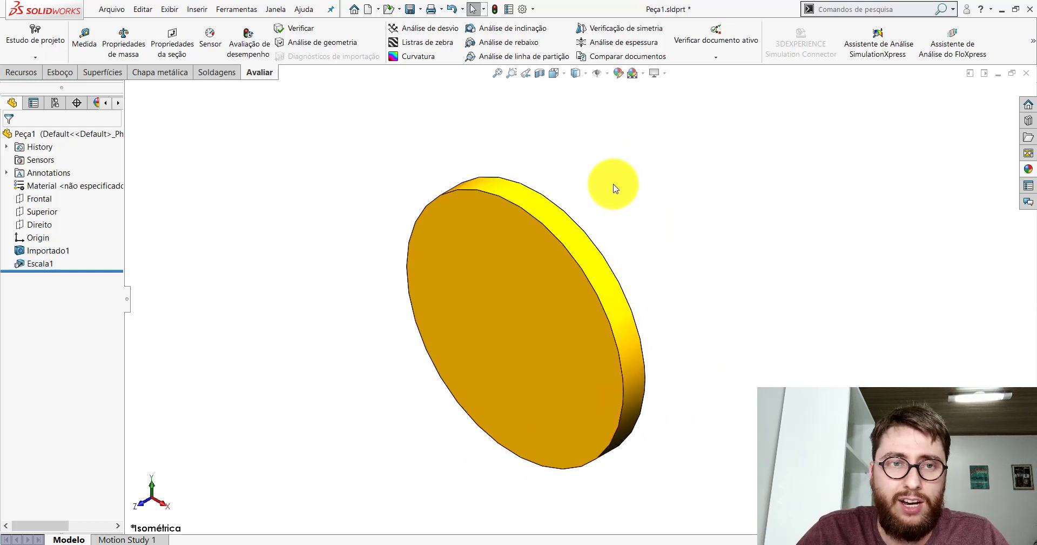
# - Measure the doubled disc: 200 mm diameter, 31415.93 mm² face area, 628.32 mm perimeter
pyautogui.click(85, 37)
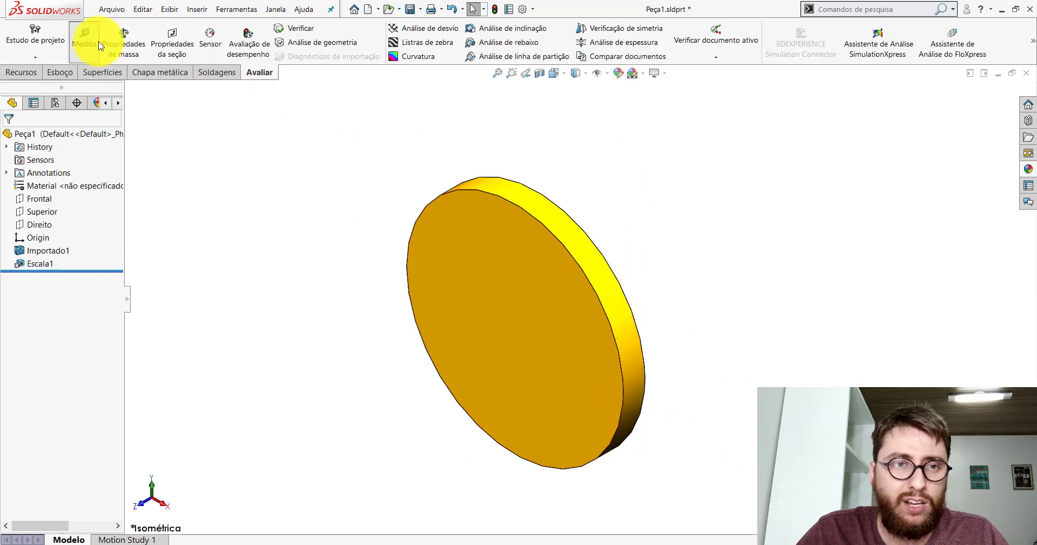
pyautogui.click(523, 195)
pyautogui.moveTo(579, 116); pyautogui.dragTo(602, 148)
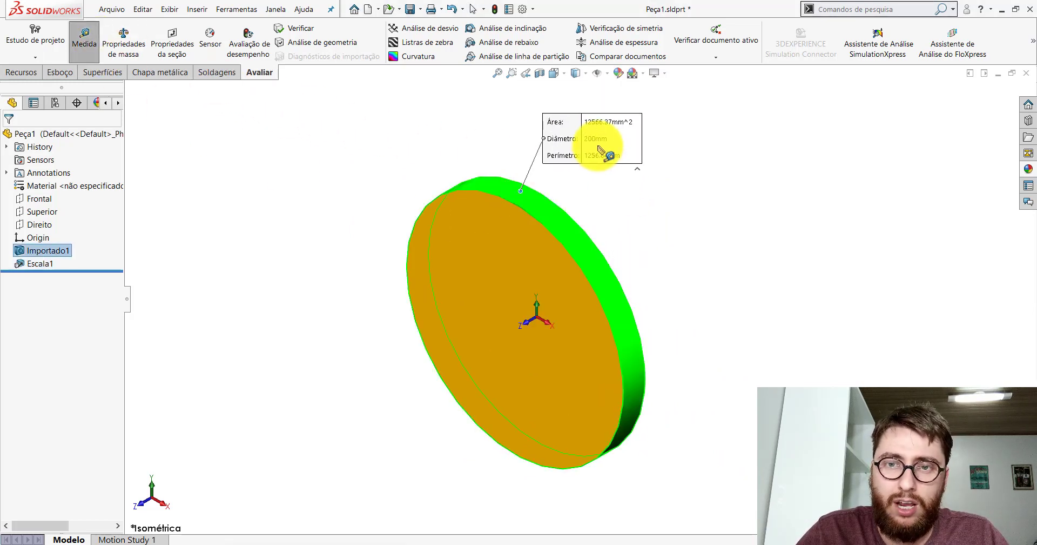
pyautogui.click(666, 212)
pyautogui.click(482, 236)
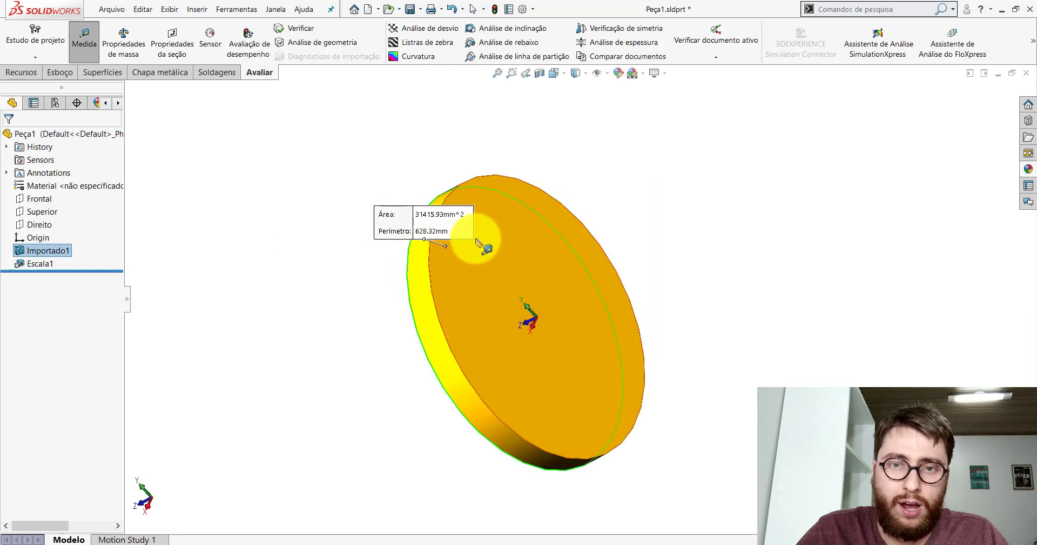
pyautogui.moveTo(496, 242)
pyautogui.mouseDown(button='middle')
pyautogui.moveTo(574, 197)
pyautogui.moveTo(509, 301)
pyautogui.mouseUp(button='middle')
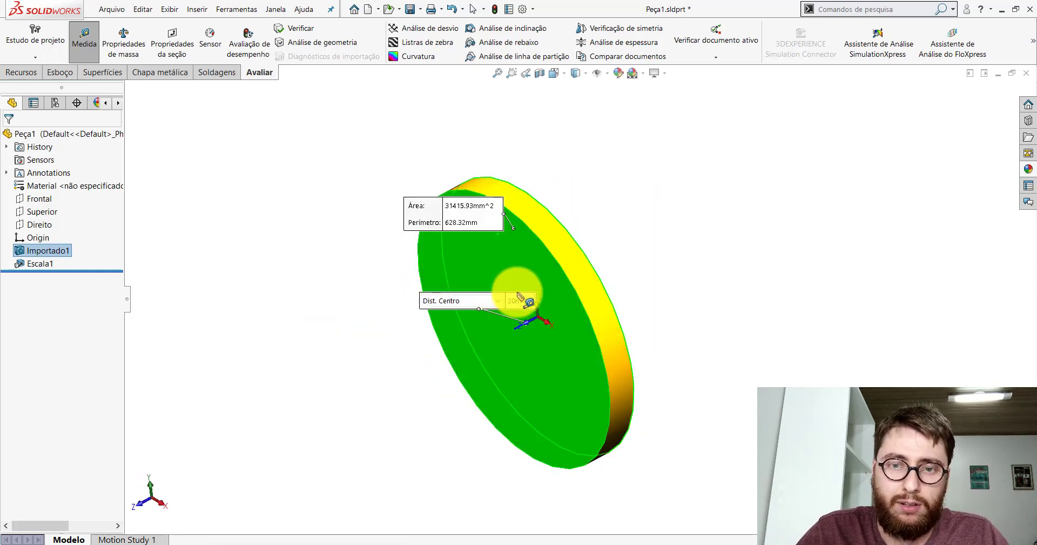
pyautogui.press('Escape')
pyautogui.click(555, 74)
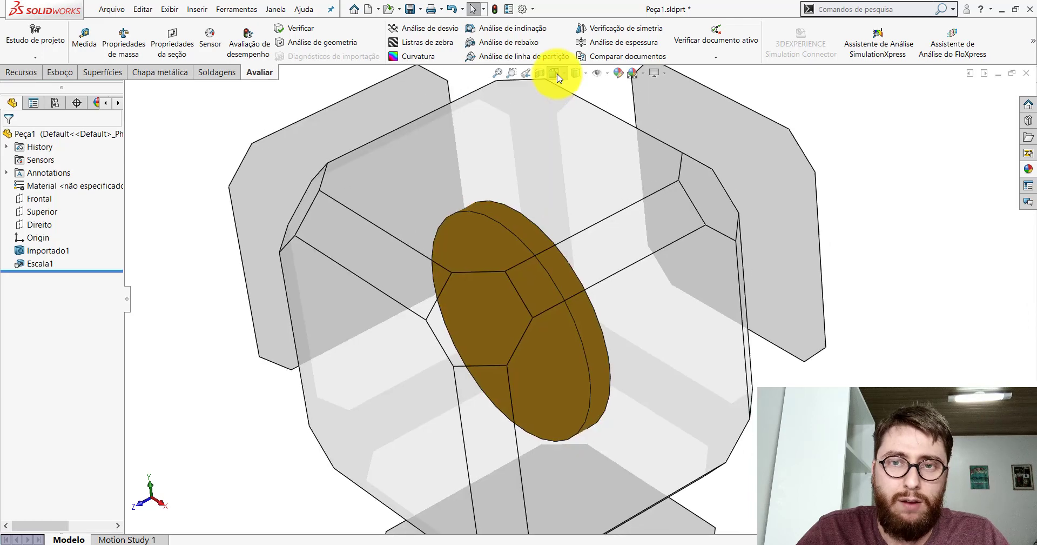
pyautogui.click(606, 107)
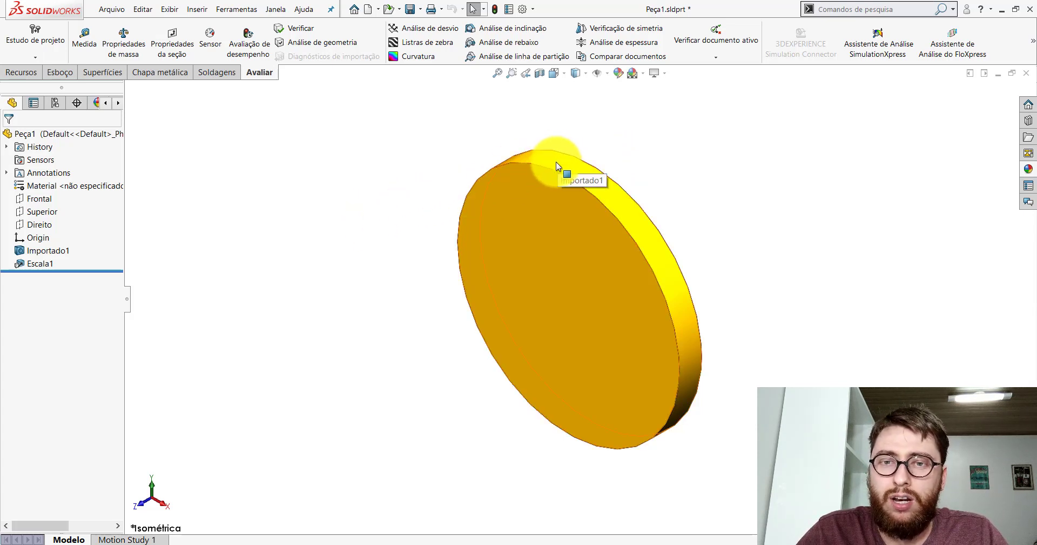
# - Edit Escala1 so it scales the disc uniformly by 1.5 instead of 2
pyautogui.rightClick(31, 265)
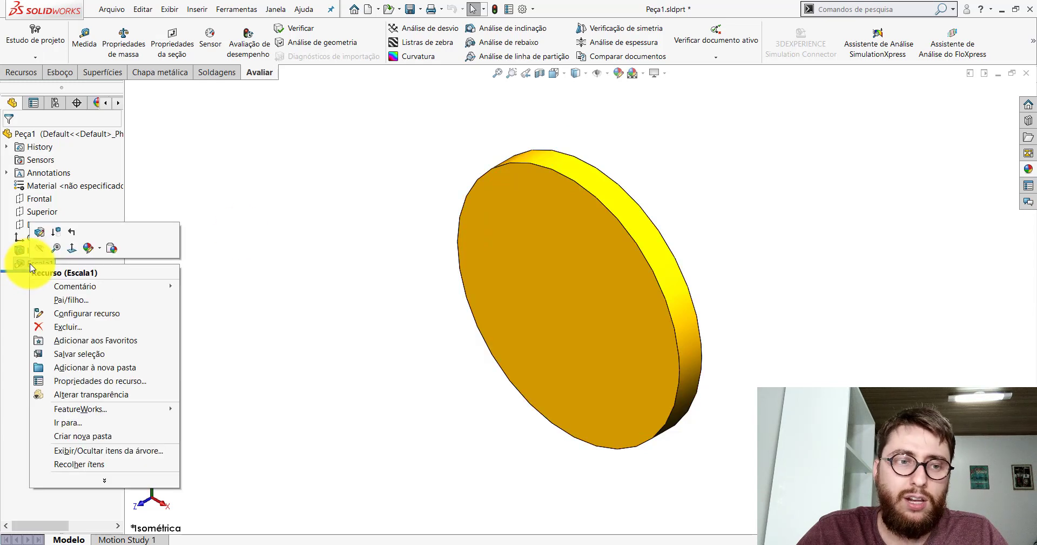
pyautogui.click(39, 238)
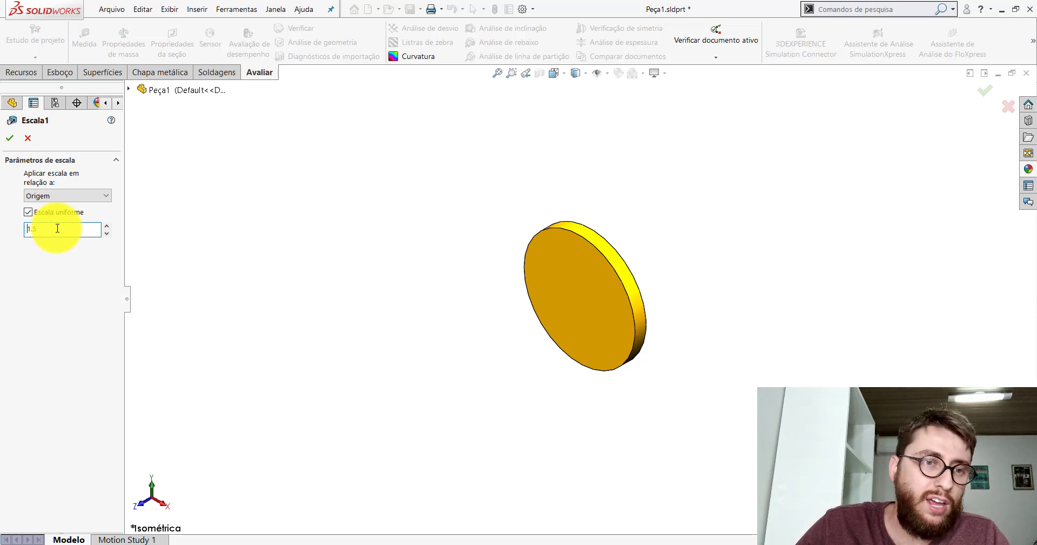
pyautogui.click(9, 138)
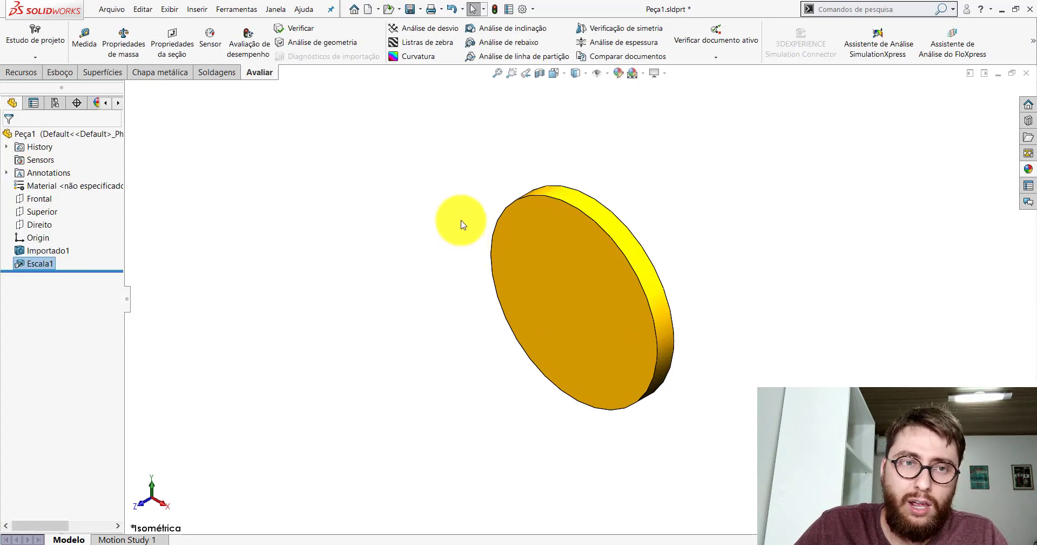
# - Measure the rescaled disc: 150 mm rim diameter and 17671.46 mm² front face area
pyautogui.click(85, 39)
pyautogui.scroll(-3, 570, 222)
pyautogui.click(598, 183)
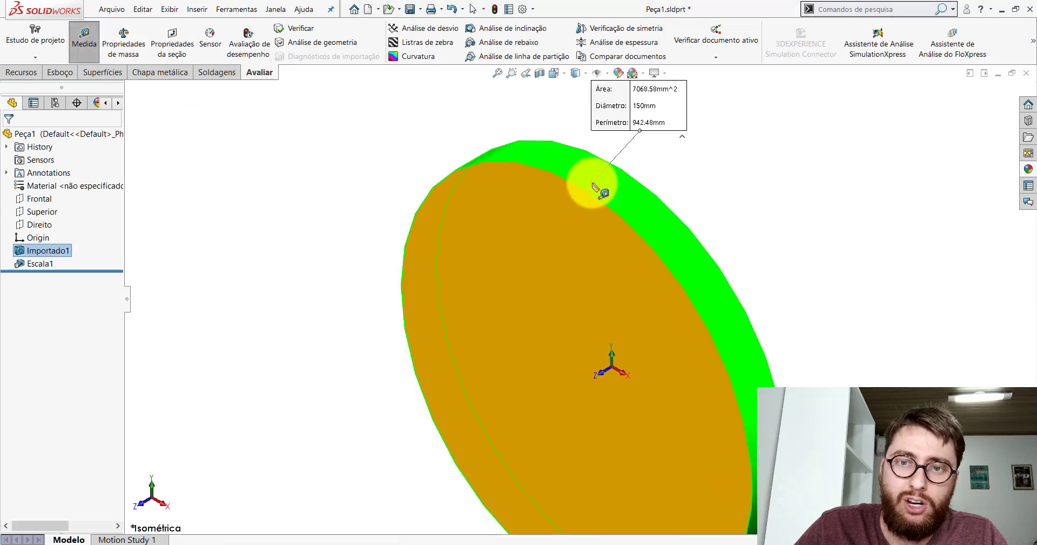
pyautogui.click(770, 185)
pyautogui.click(562, 230)
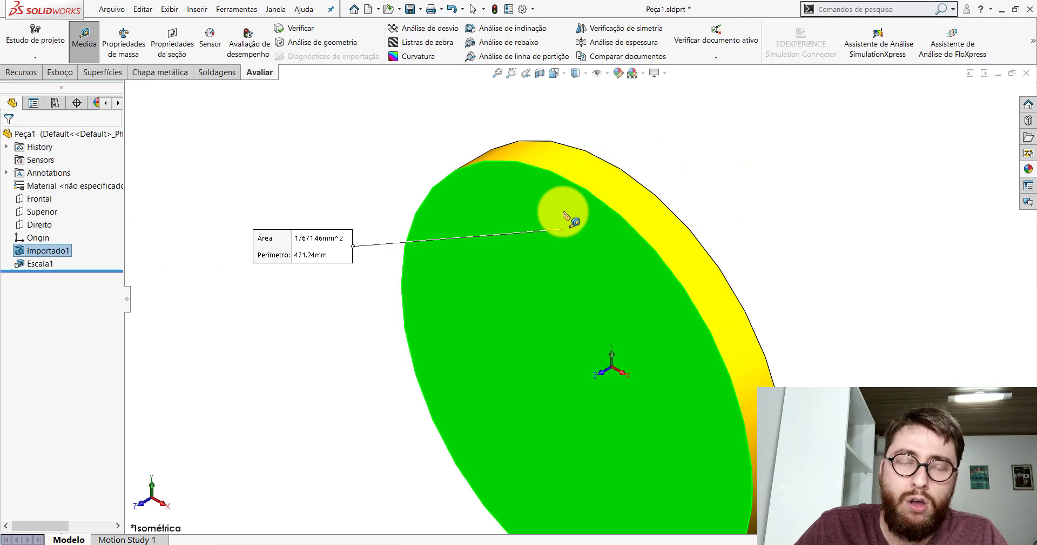
pyautogui.moveTo(558, 204)
pyautogui.mouseDown(button='middle')
pyautogui.moveTo(501, 203)
pyautogui.moveTo(607, 225)
pyautogui.moveTo(674, 192)
pyautogui.moveTo(672, 343)
pyautogui.mouseUp(button='middle')
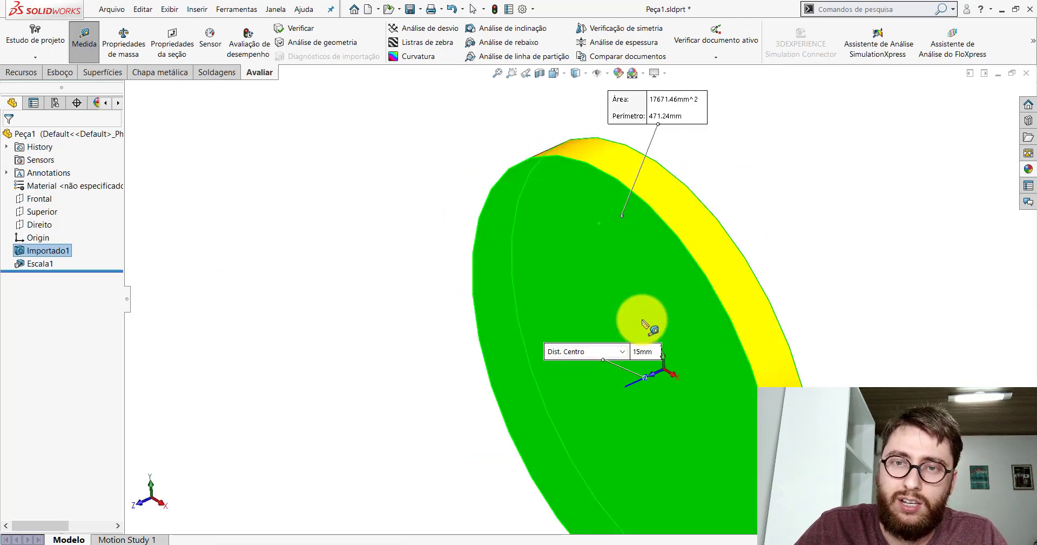
# - Close Measure and return the disc to the Isometric view
pyautogui.press('Escape')
pyautogui.click(564, 73)
pyautogui.click(609, 88)
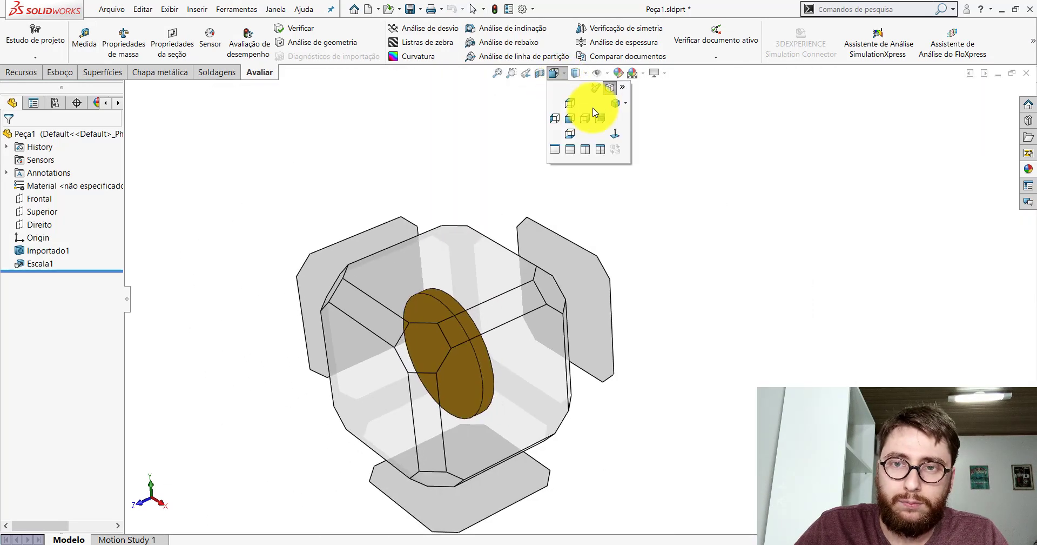
pyautogui.click(596, 114)
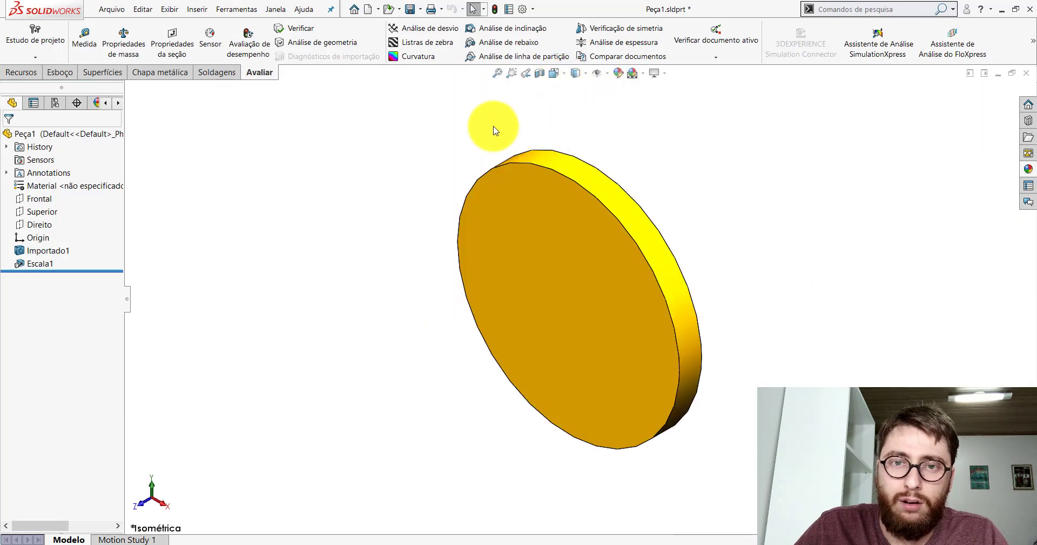
# - Delete Escala1 and start a new Scale feature on the disc body
pyautogui.rightClick(40, 267)
pyautogui.click(75, 316)
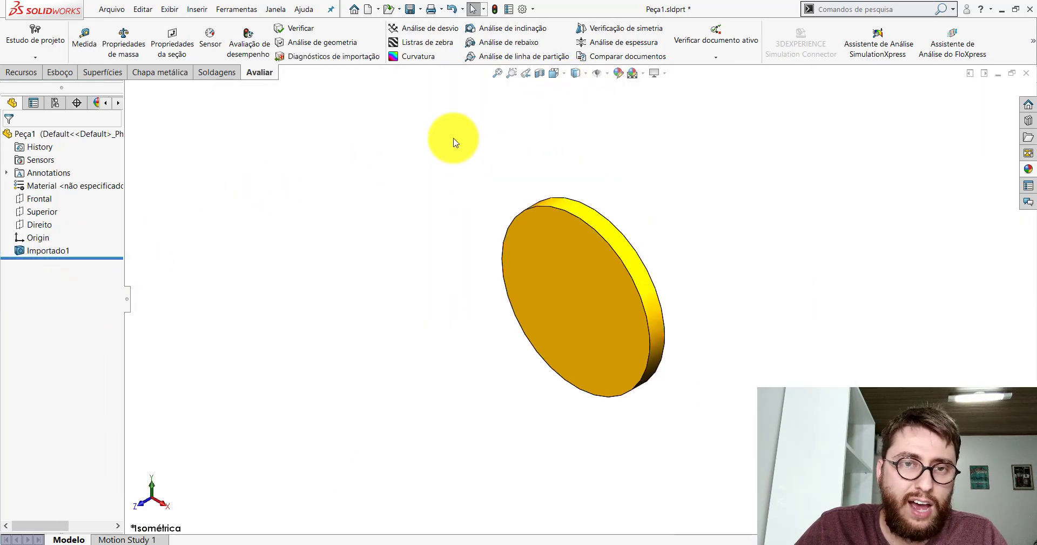
pyautogui.click(197, 10)
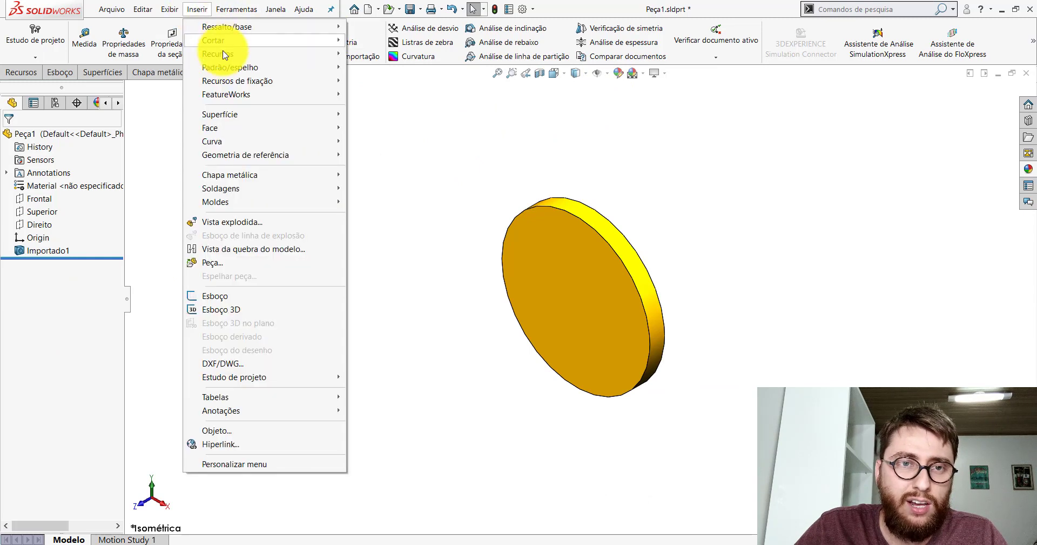
pyautogui.moveTo(217, 53)
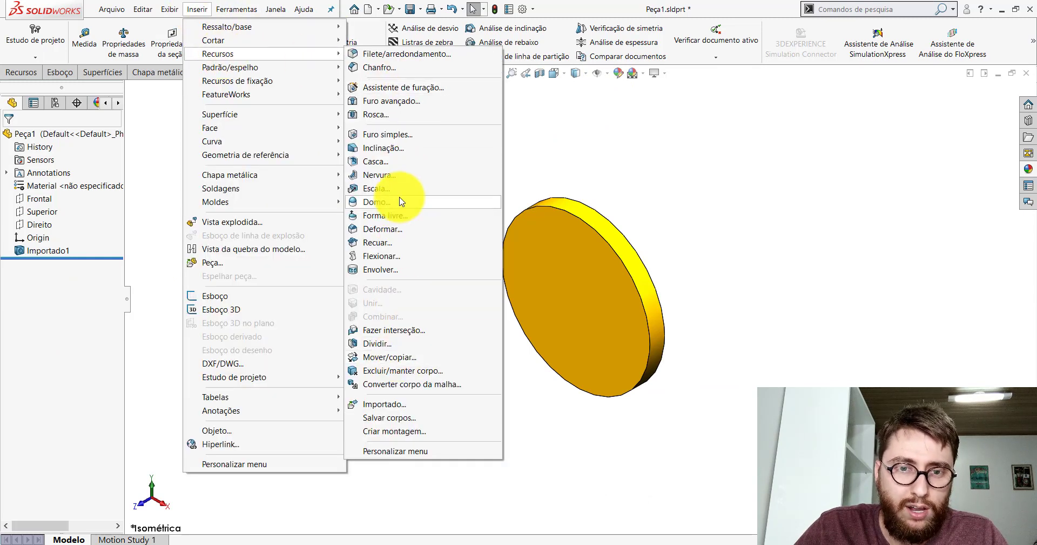
pyautogui.click(373, 188)
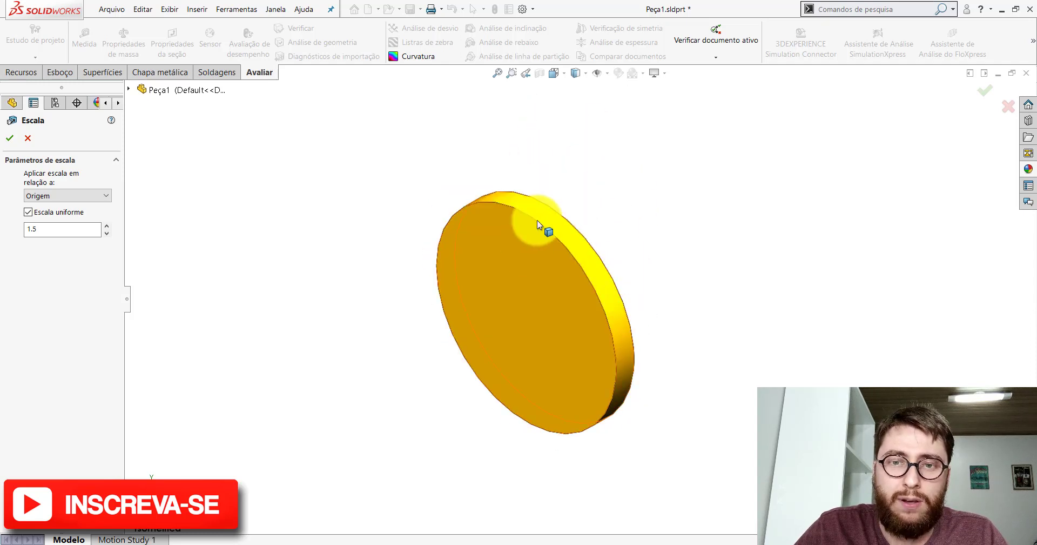
pyautogui.click(559, 226)
pyautogui.write('2')
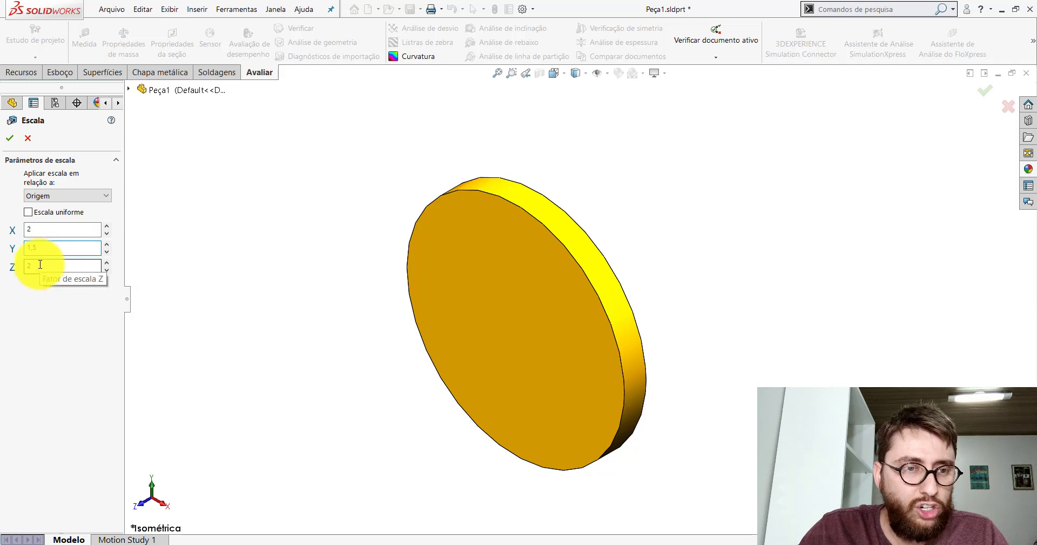
# - Set non-uniform factors X 1.5, Y 1.5, Z 1 and accept the Escala2 feature
pyautogui.click(39, 228)
pyautogui.write(',5')
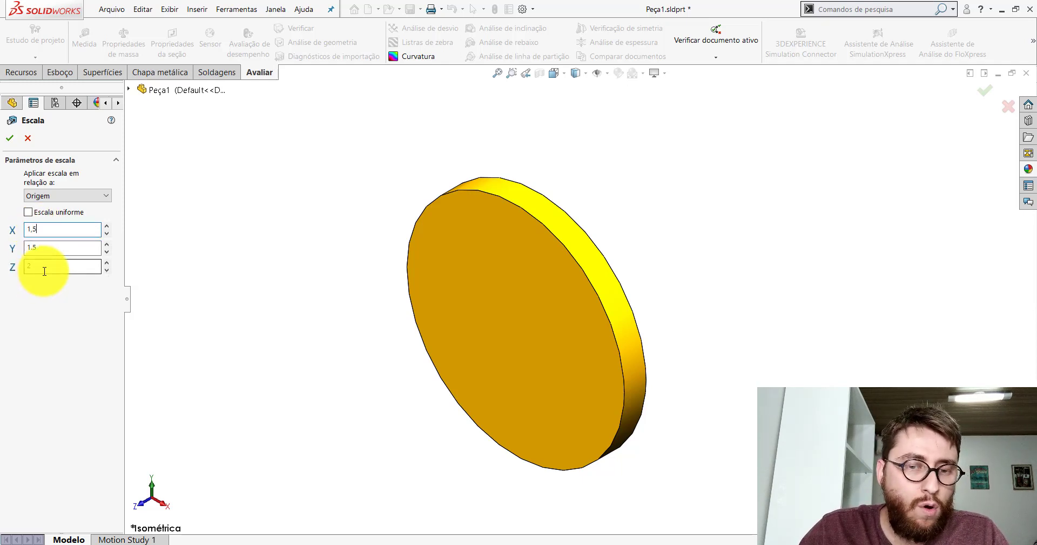
pyautogui.click(46, 266)
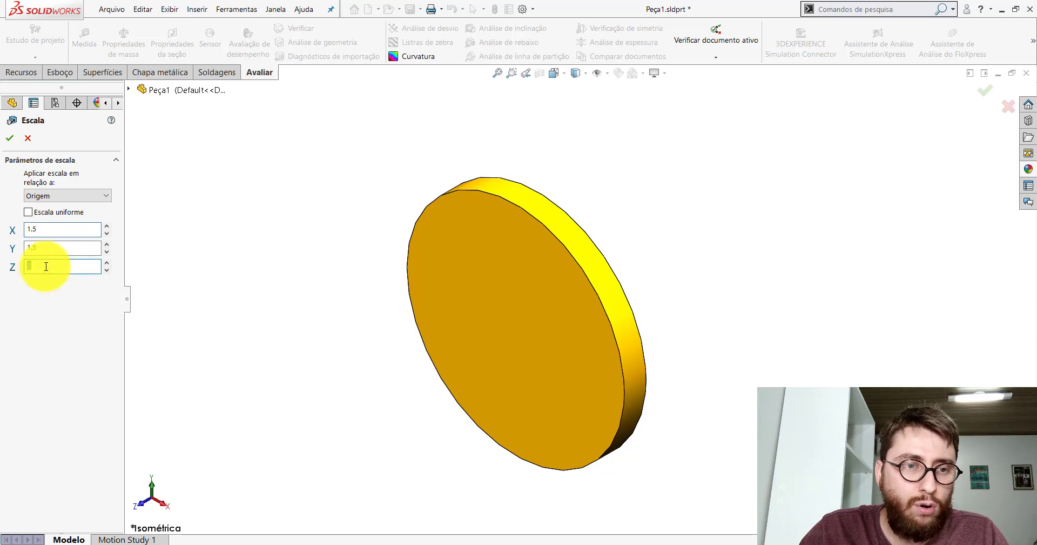
pyautogui.write('1')
pyautogui.click(10, 138)
# - Measure the Escala2 disc: 150 mm rim diameter and 17671.46 mm² face area
pyautogui.click(84, 39)
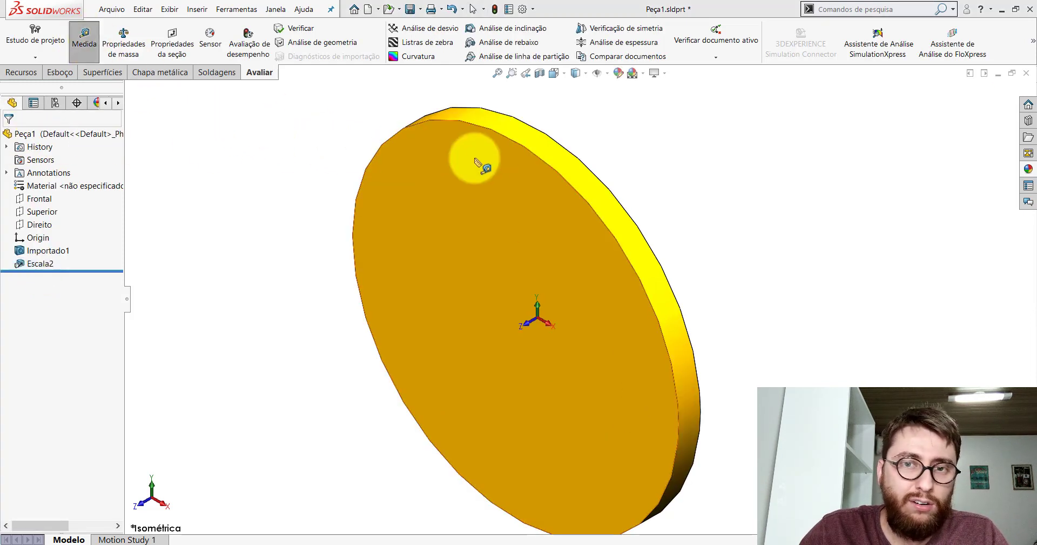
pyautogui.scroll(2, 621, 227)
pyautogui.click(621, 227)
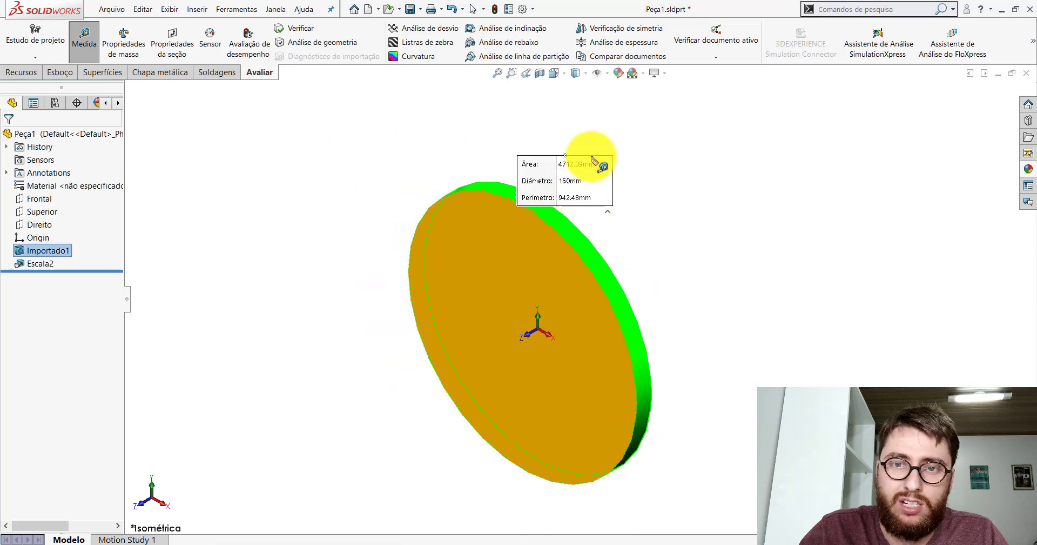
pyautogui.click(699, 227)
pyautogui.click(498, 232)
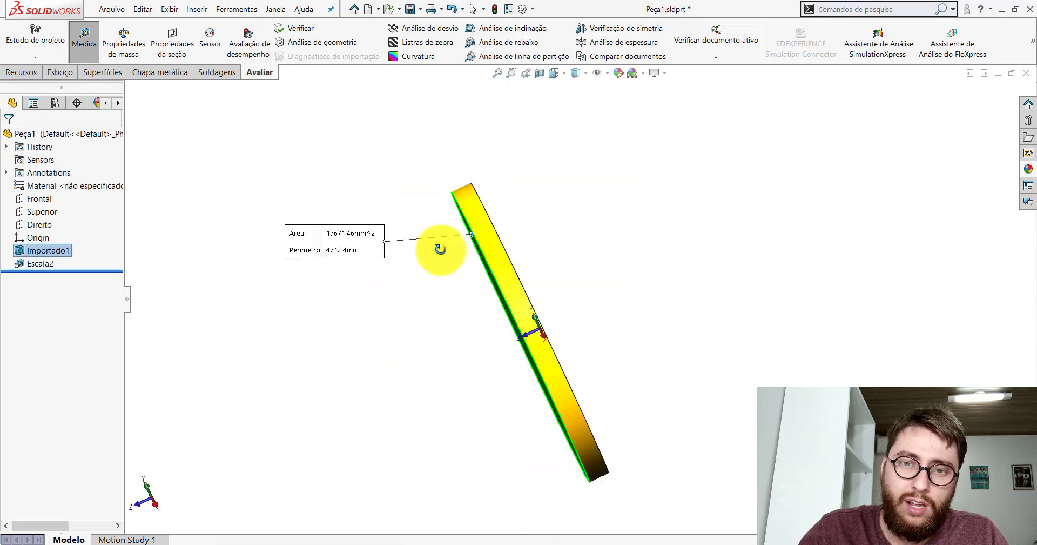
pyautogui.moveTo(497, 232)
pyautogui.mouseDown(button='middle')
pyautogui.moveTo(493, 239)
pyautogui.moveTo(537, 203)
pyautogui.moveTo(540, 225)
pyautogui.mouseUp(button='middle')
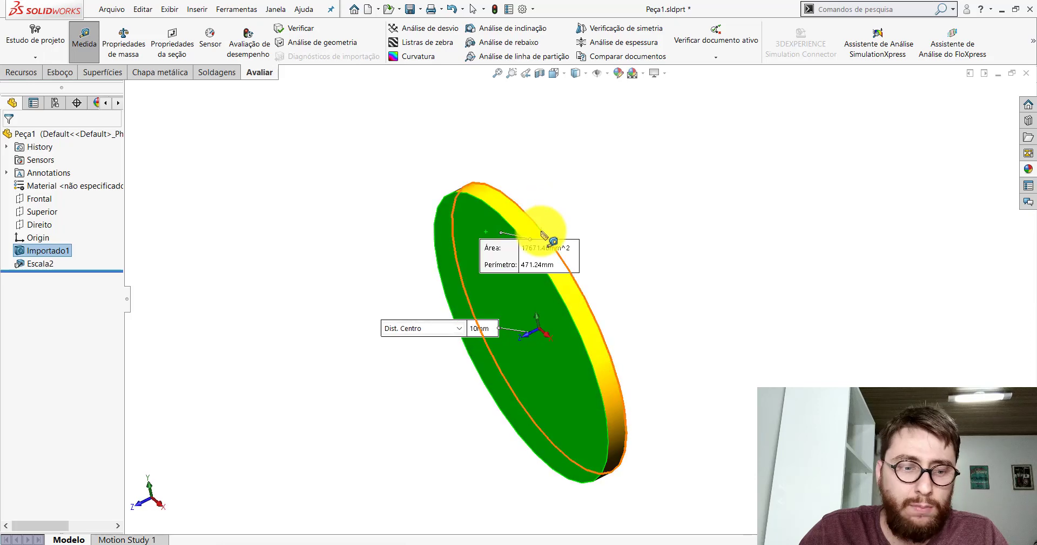
# - Close the measurement and snap the disc to the Isometric view
pyautogui.press('Escape')
pyautogui.click(551, 76)
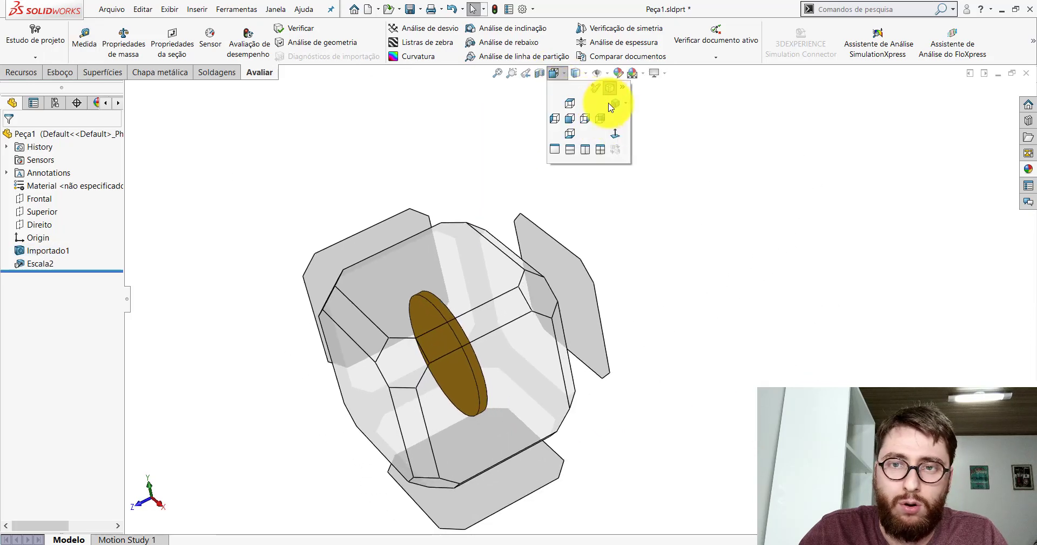
pyautogui.click(570, 116)
pyautogui.scroll(-2, 783, 319)
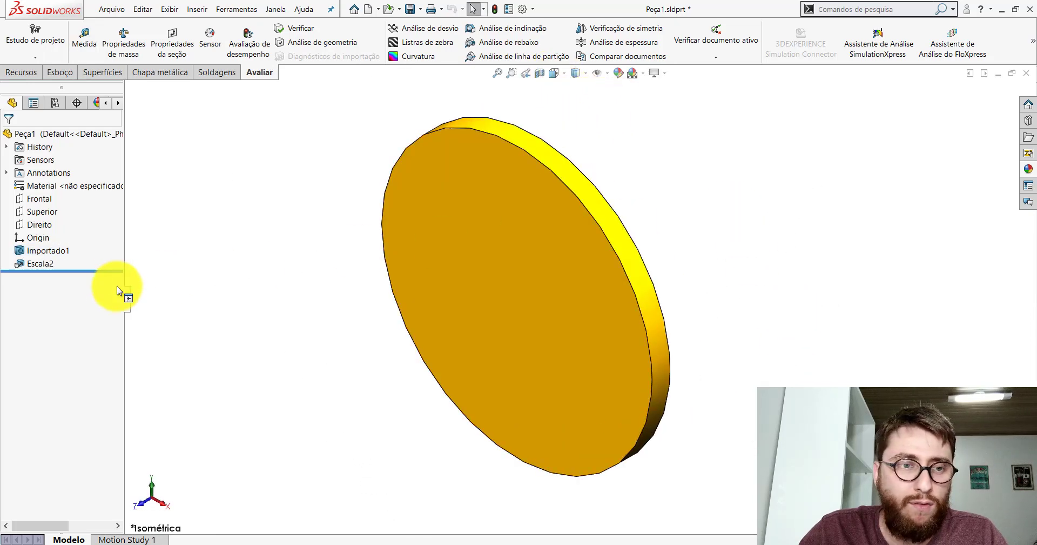
# - Edit Escala2 to use a Z factor of 3, keeping X and Y at 1.5
pyautogui.rightClick(38, 263)
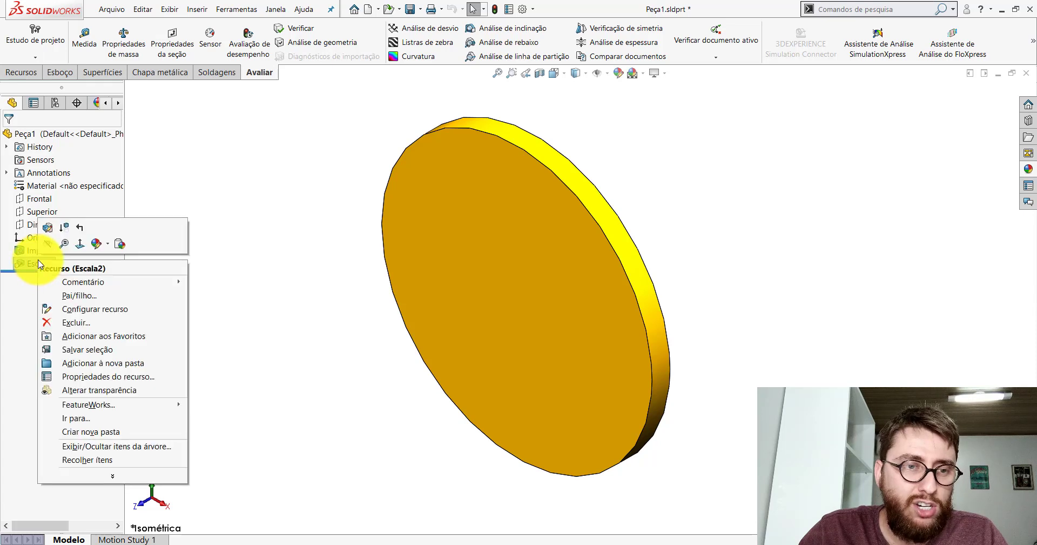
pyautogui.click(49, 229)
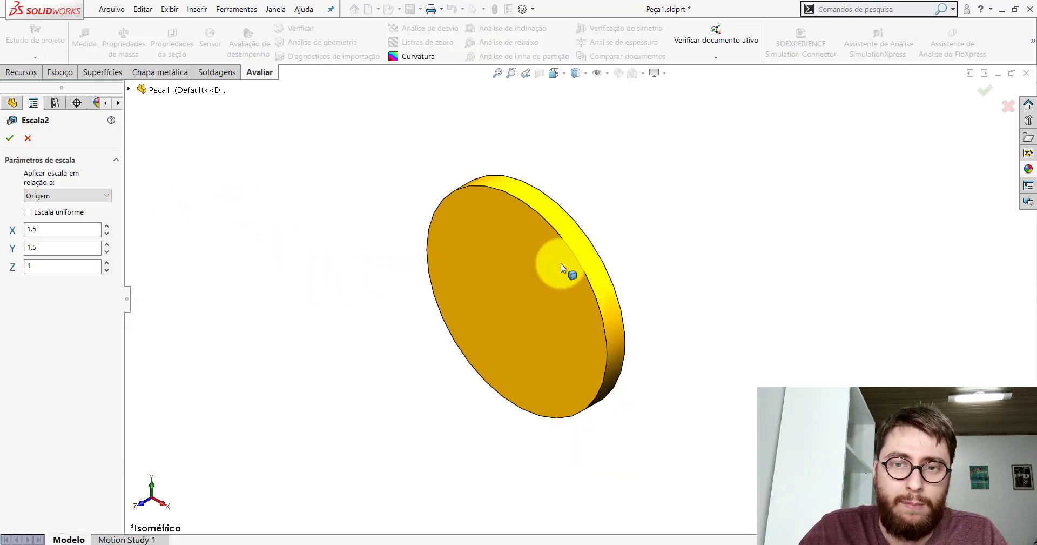
pyautogui.scroll(-1, 621, 273)
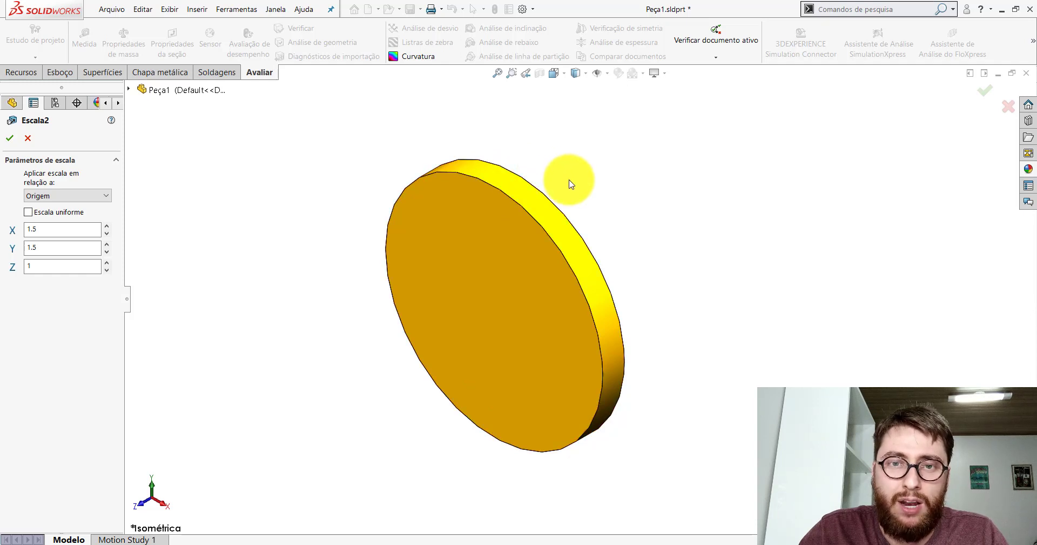
pyautogui.scroll(-1, 620, 213)
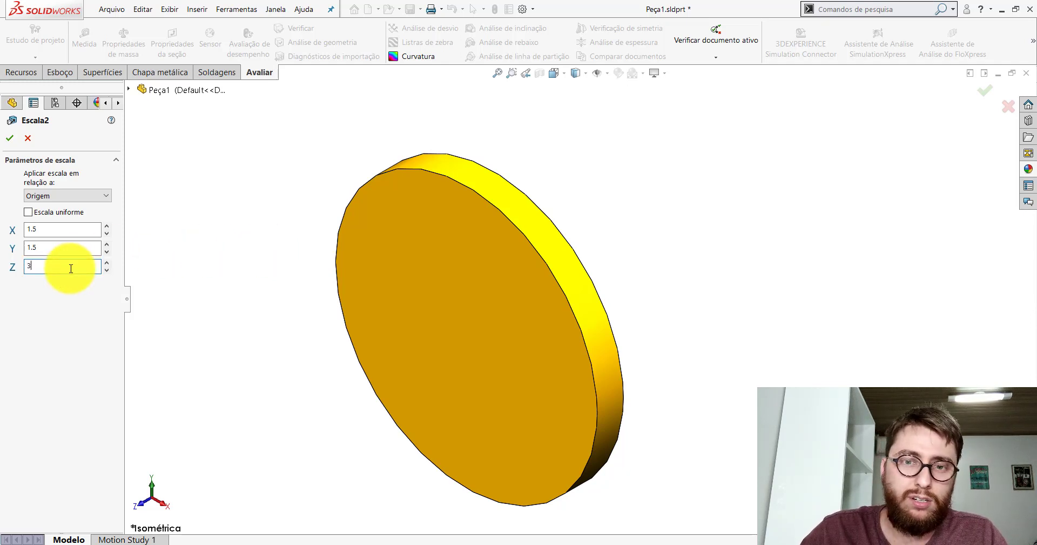
pyautogui.click(10, 138)
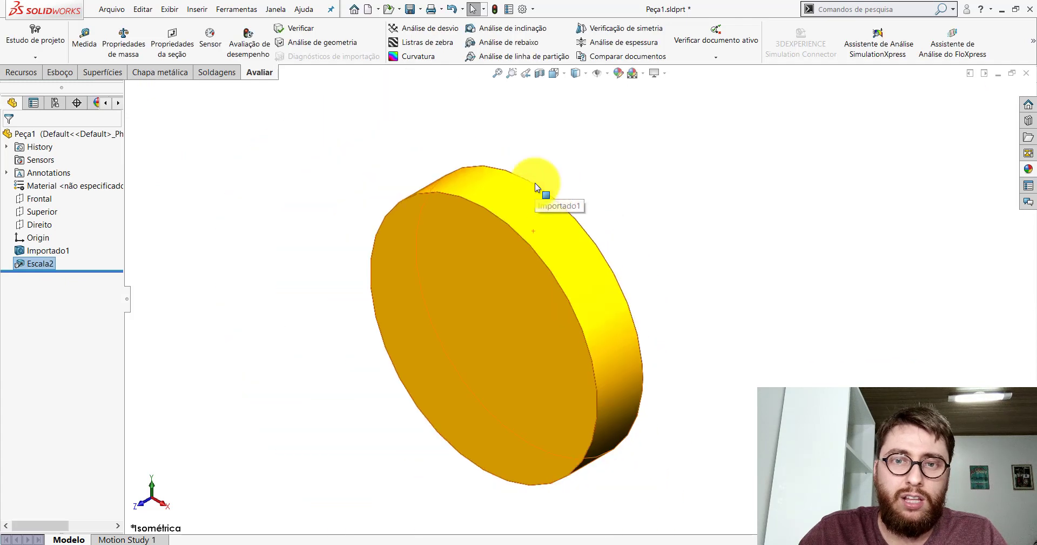
# - Measure the disc: 17671.46 mm² front face, 471.24 mm perimeter, and 30 mm between faces
pyautogui.click(83, 39)
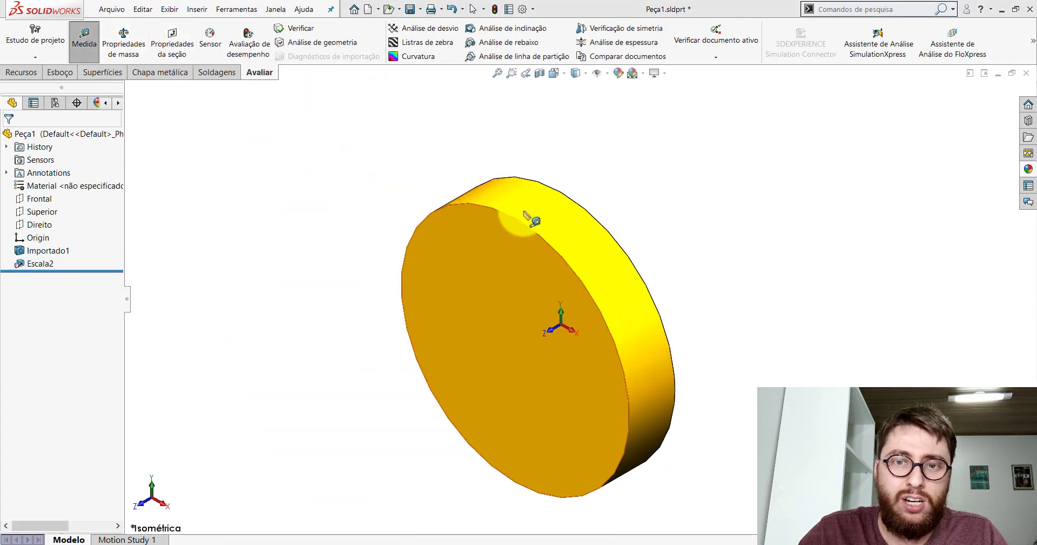
pyautogui.click(524, 213)
pyautogui.click(656, 192)
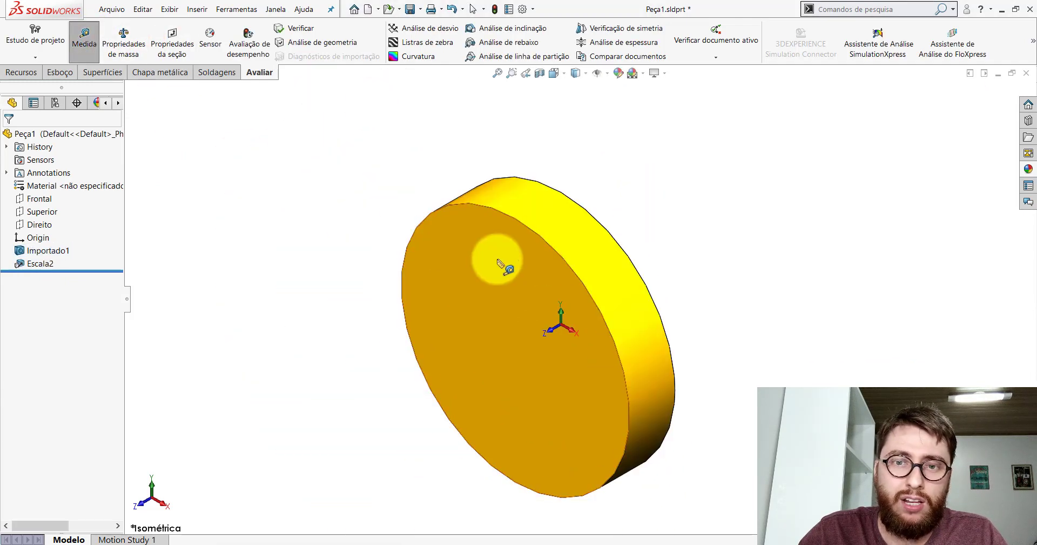
pyautogui.click(498, 262)
pyautogui.moveTo(498, 262); pyautogui.dragTo(502, 248, button='middle')
pyautogui.click(517, 215)
pyautogui.moveTo(517, 215)
pyautogui.mouseDown(button='middle')
pyautogui.moveTo(594, 190)
pyautogui.moveTo(522, 339)
pyautogui.mouseUp(button='middle')
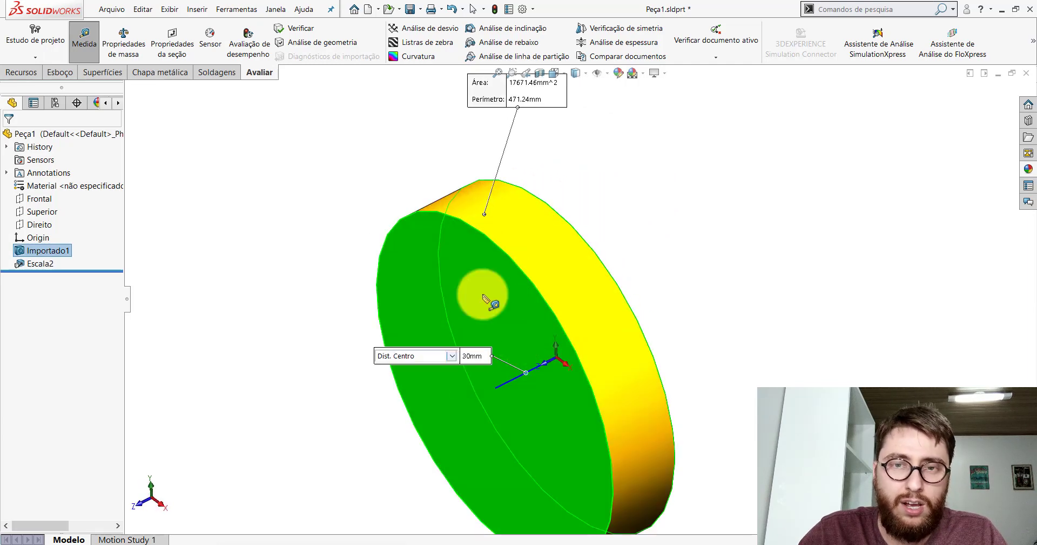
pyautogui.press('Escape')
pyautogui.click(553, 73)
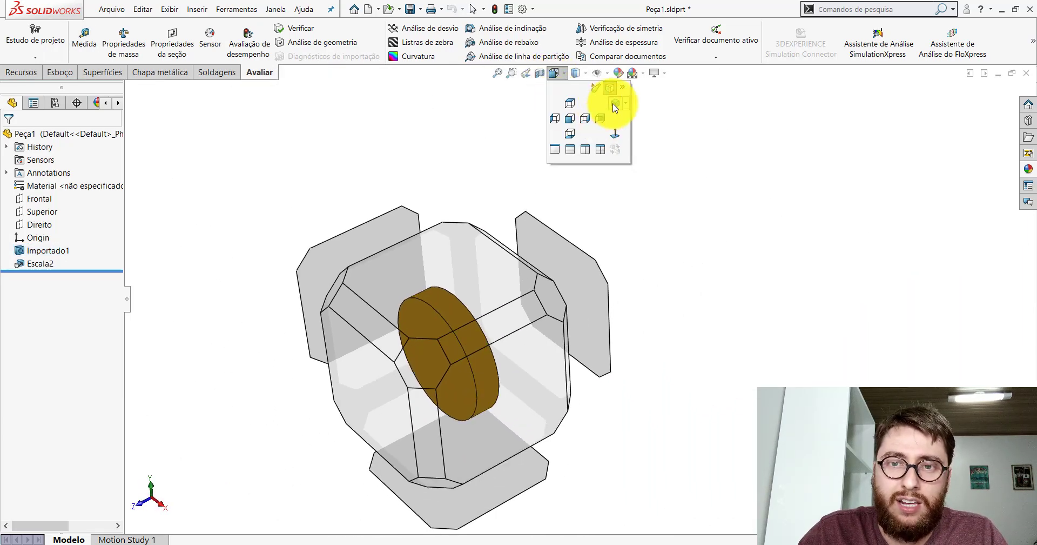
# - Return to Isometric view and edit Escala2 with X and Y factors of 1
pyautogui.click(609, 103)
pyautogui.rightClick(42, 267)
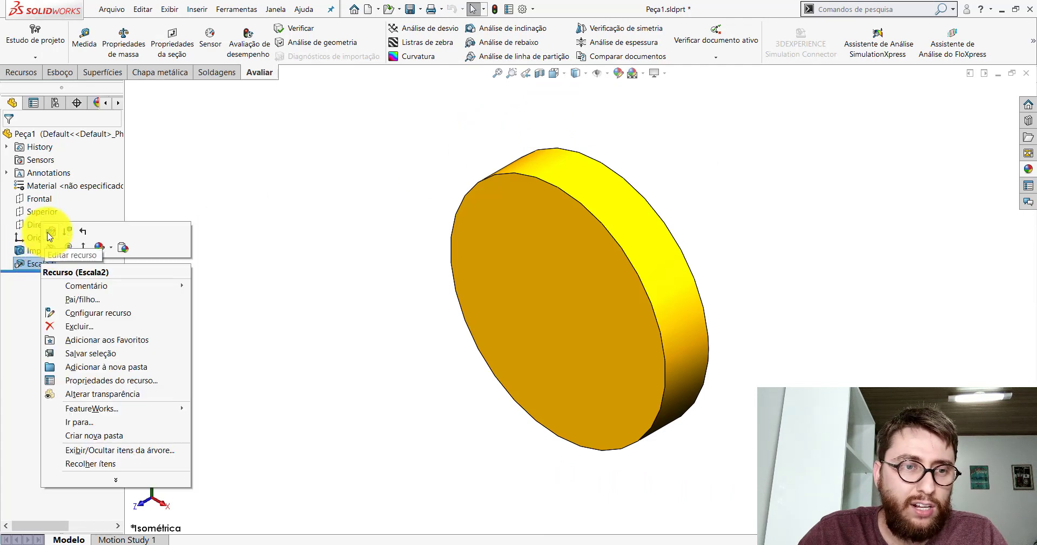
pyautogui.click(81, 244)
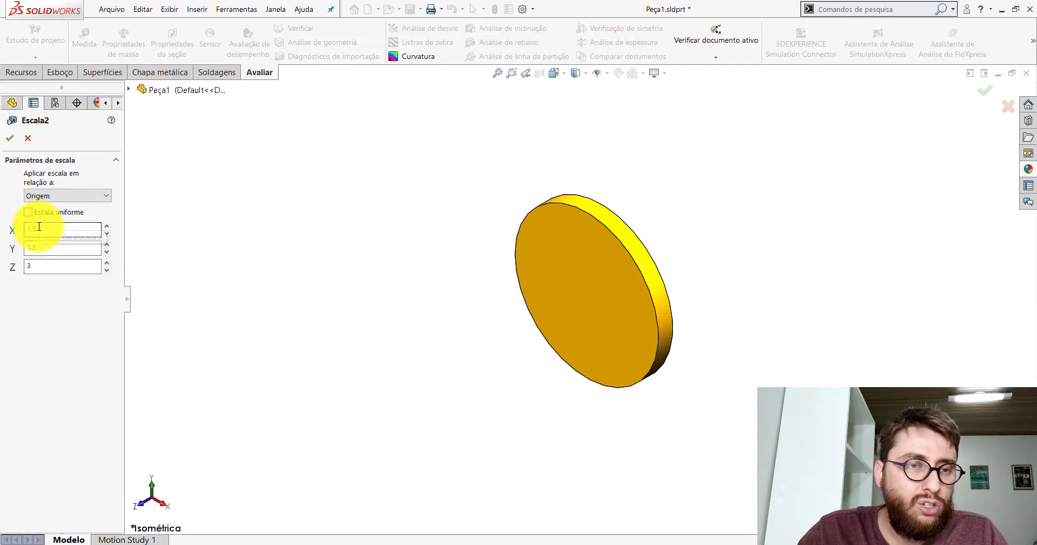
pyautogui.click(42, 249)
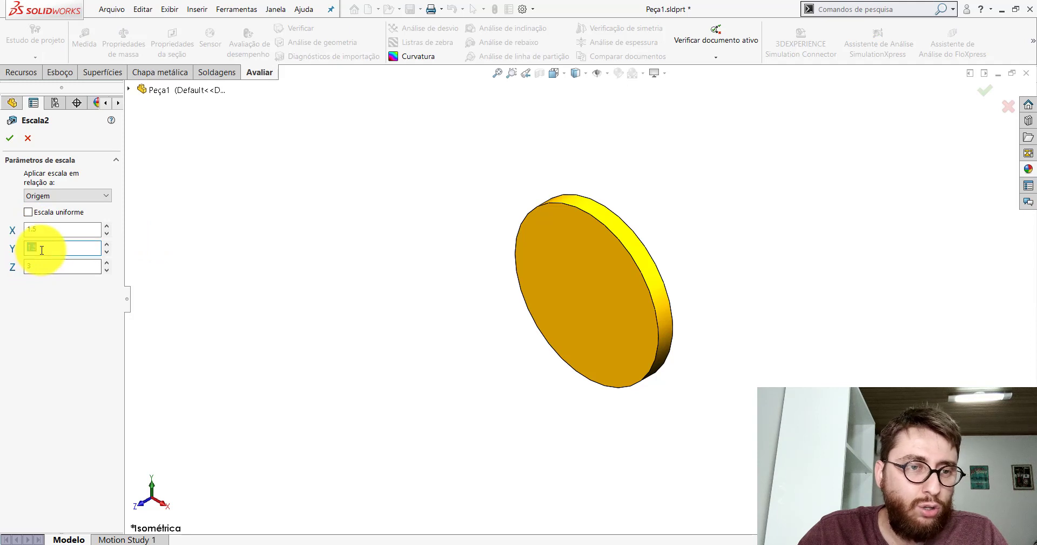
pyautogui.write('1')
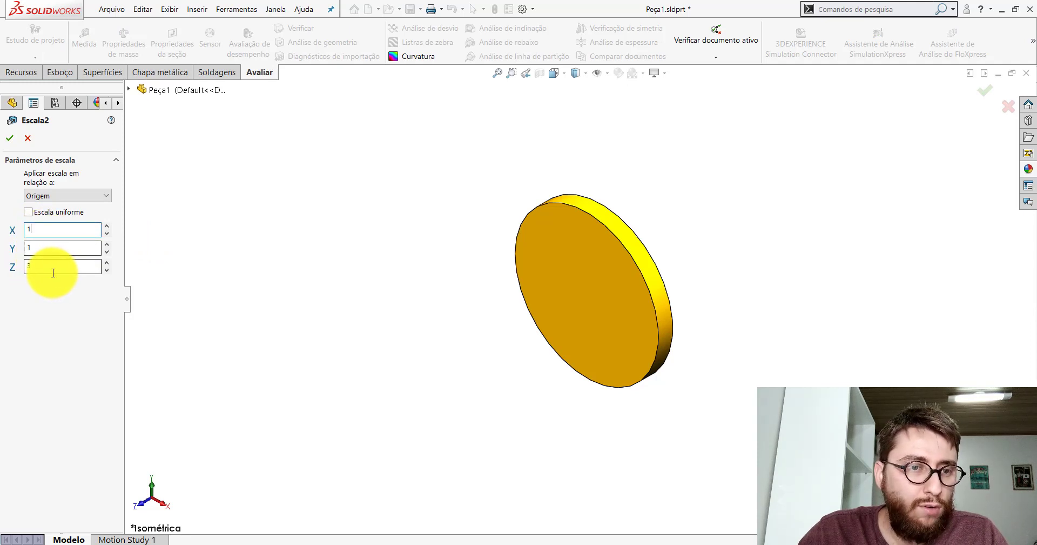
pyautogui.click(50, 267)
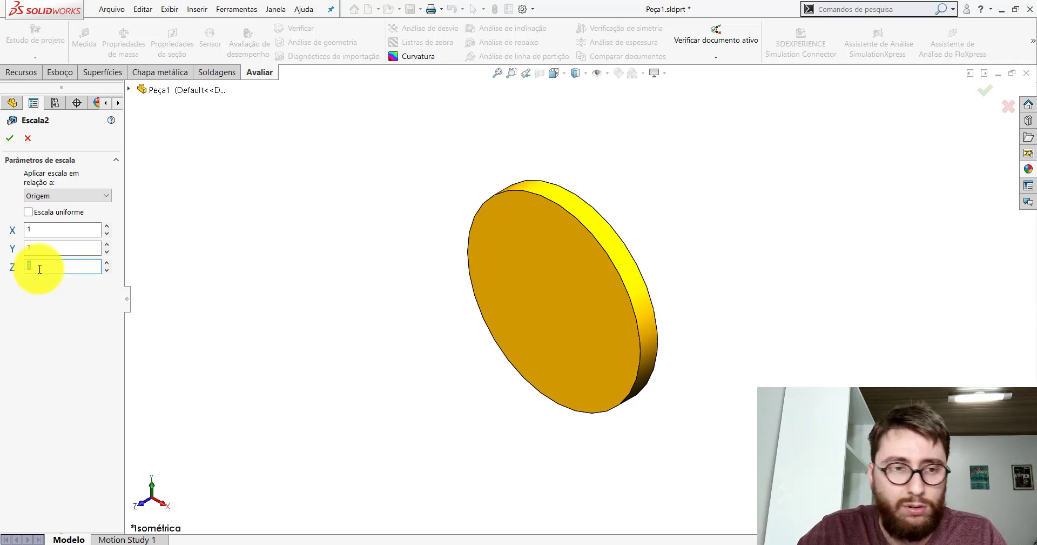
# - Apply a Z factor of 5 and measure the cylinder's end faces 50 mm apart
pyautogui.write('5')
pyautogui.click(9, 138)
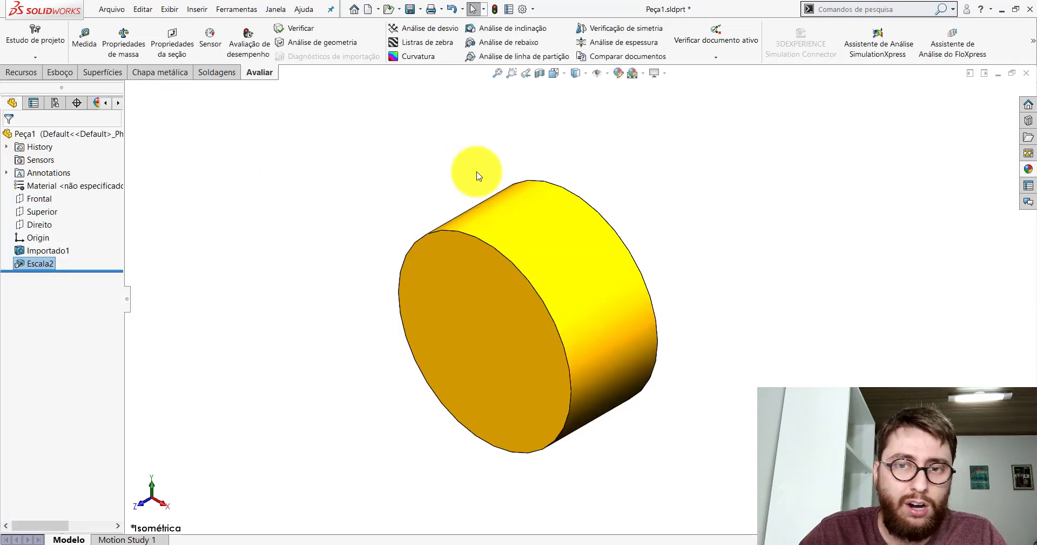
pyautogui.click(86, 43)
pyautogui.click(534, 200)
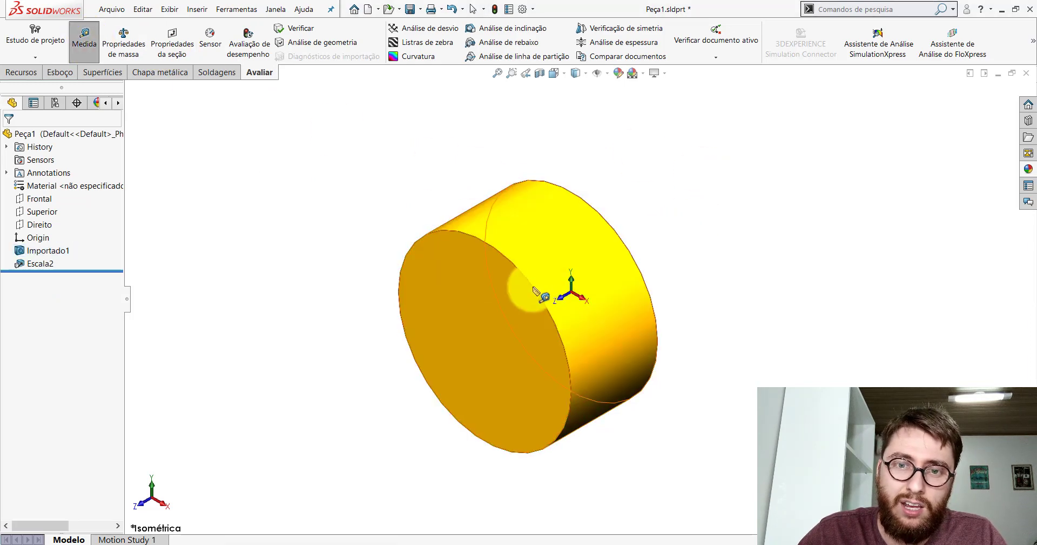
pyautogui.click(506, 280)
pyautogui.moveTo(506, 281); pyautogui.dragTo(607, 220, button='middle')
pyautogui.click(540, 265)
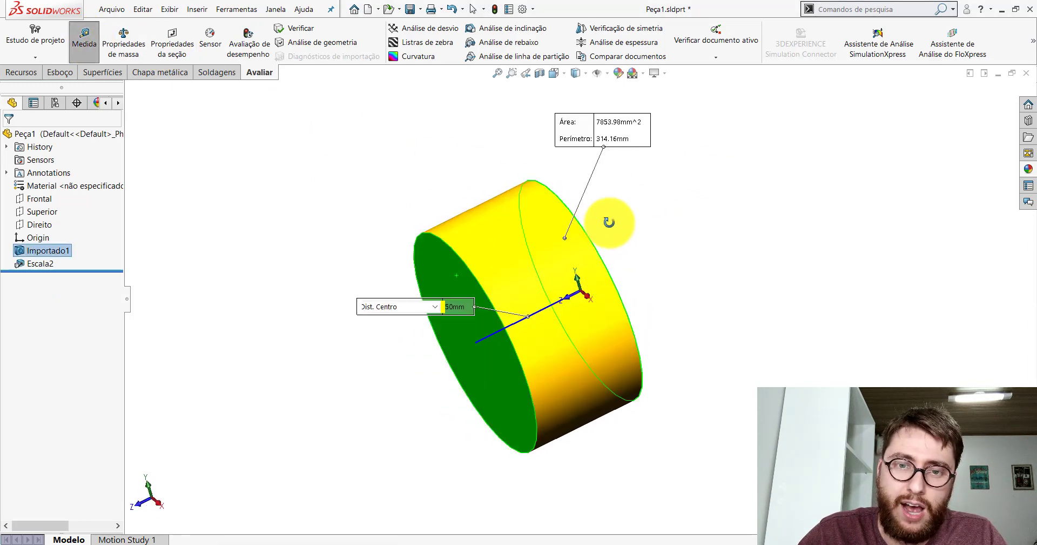
# - Return to Isometric view and delete the Escala2 scale feature
pyautogui.press('Escape')
pyautogui.click(554, 73)
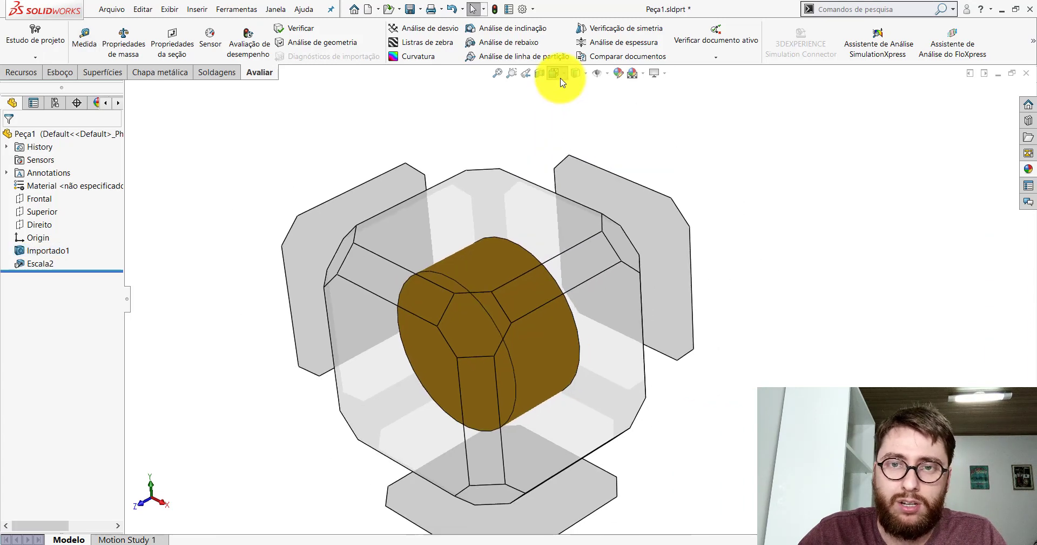
pyautogui.click(586, 120)
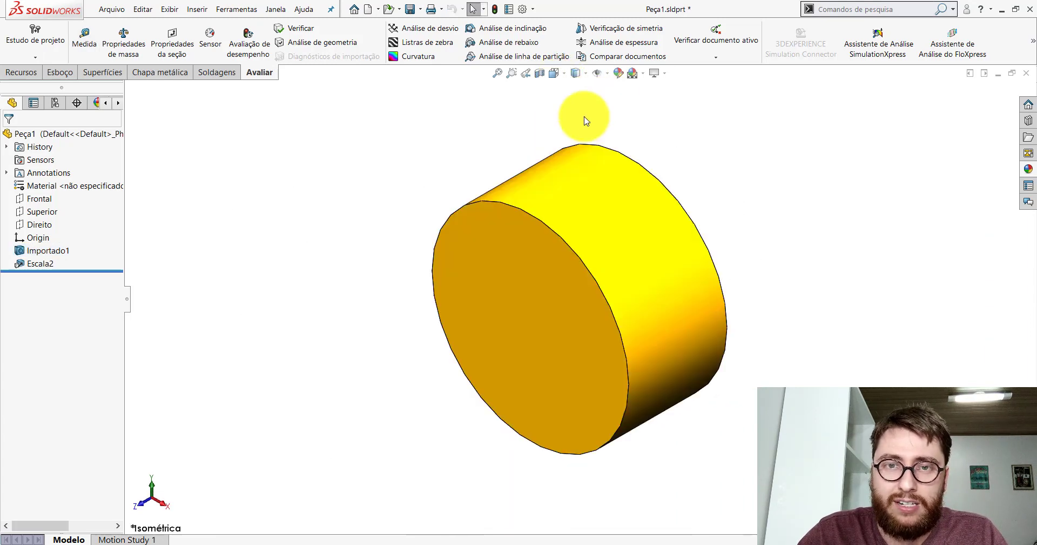
pyautogui.rightClick(30, 264)
pyautogui.click(66, 326)
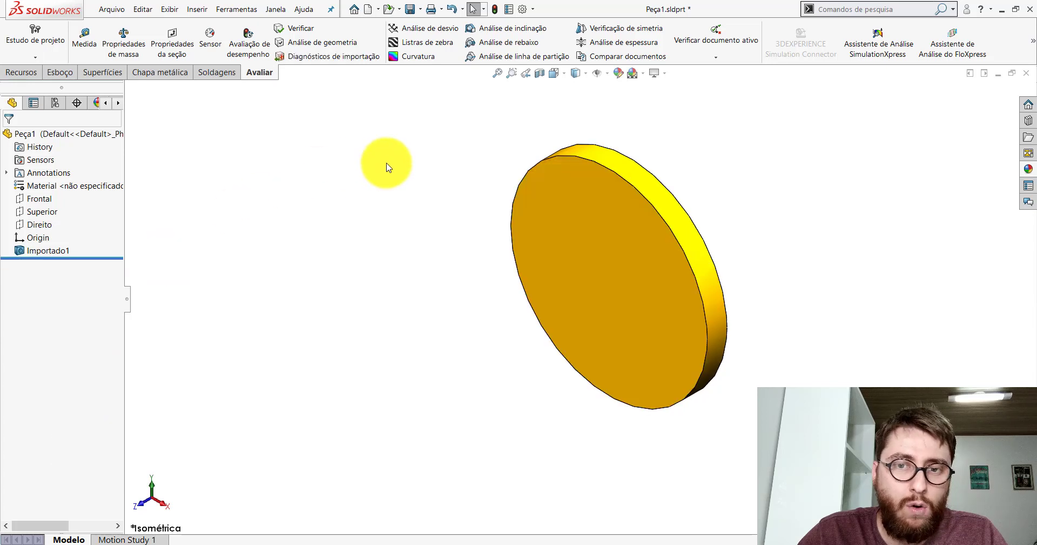
pyautogui.scroll(3, 734, 200)
pyautogui.scroll(-3, 713, 214)
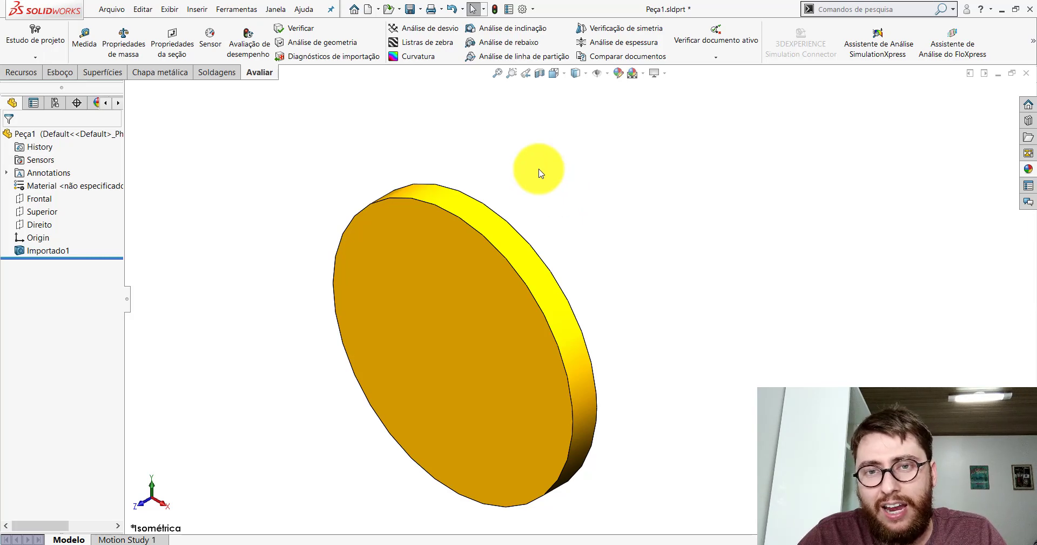
pyautogui.click(195, 10)
pyautogui.moveTo(217, 54)
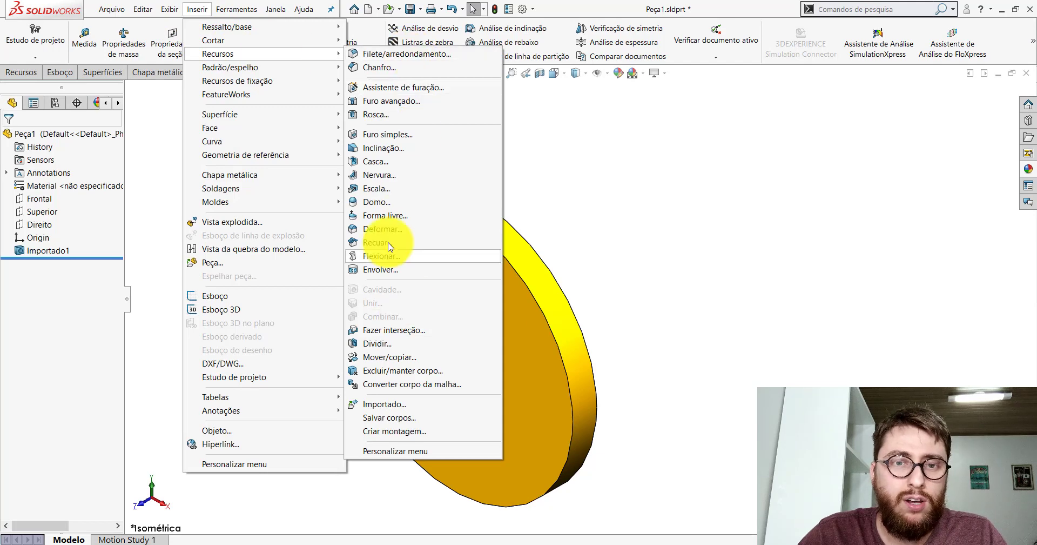
# - Create Escala3 scaling the disc by 0.3 in X and Y, with Z left at 1
pyautogui.click(393, 187)
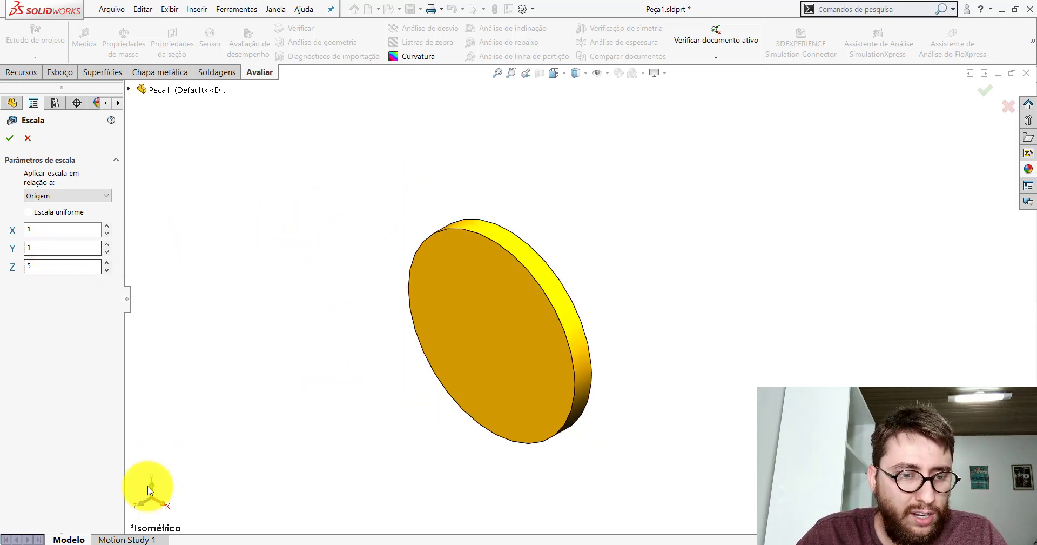
pyautogui.doubleClick(48, 248)
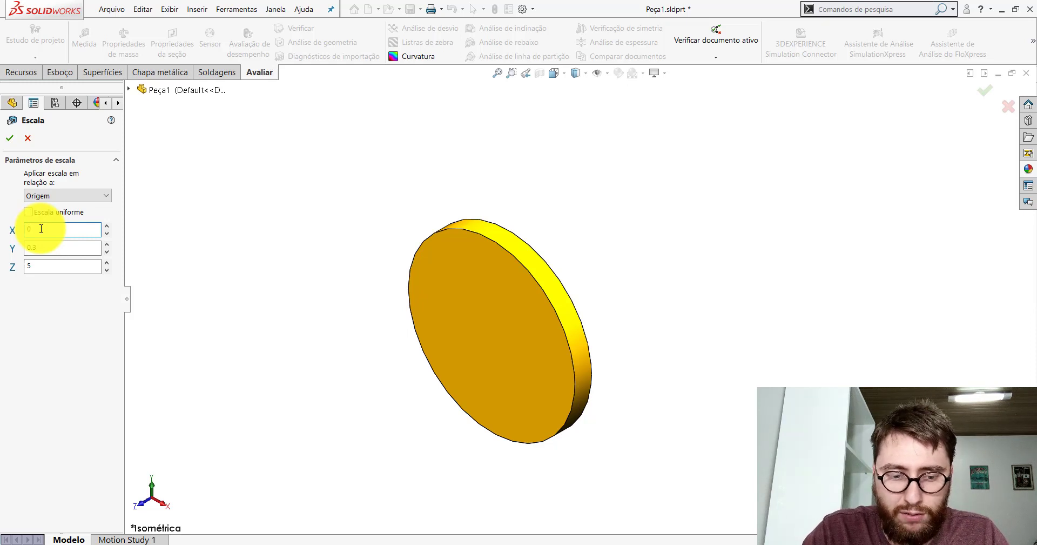
pyautogui.write('.3')
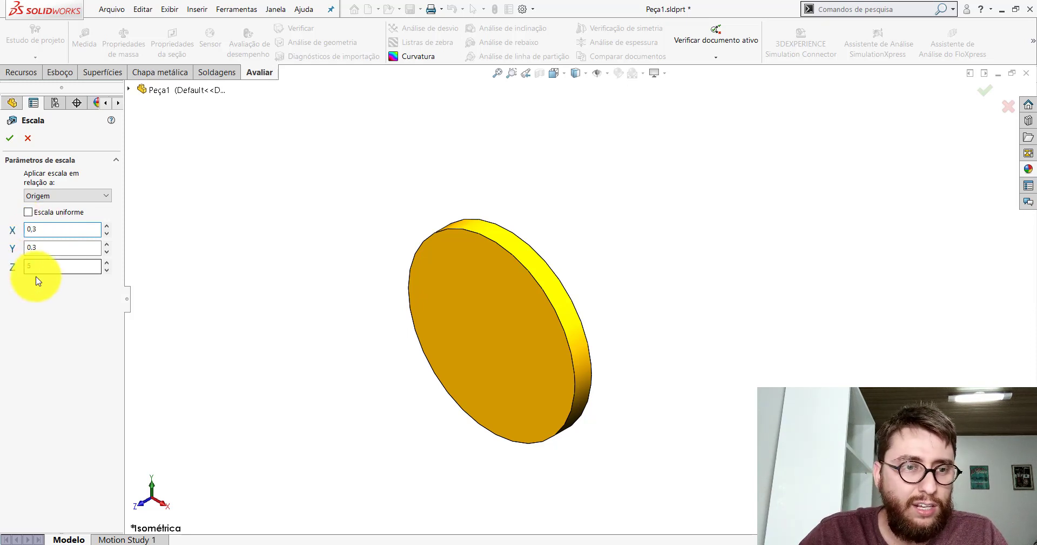
pyautogui.click(39, 267)
pyautogui.write('0.3')
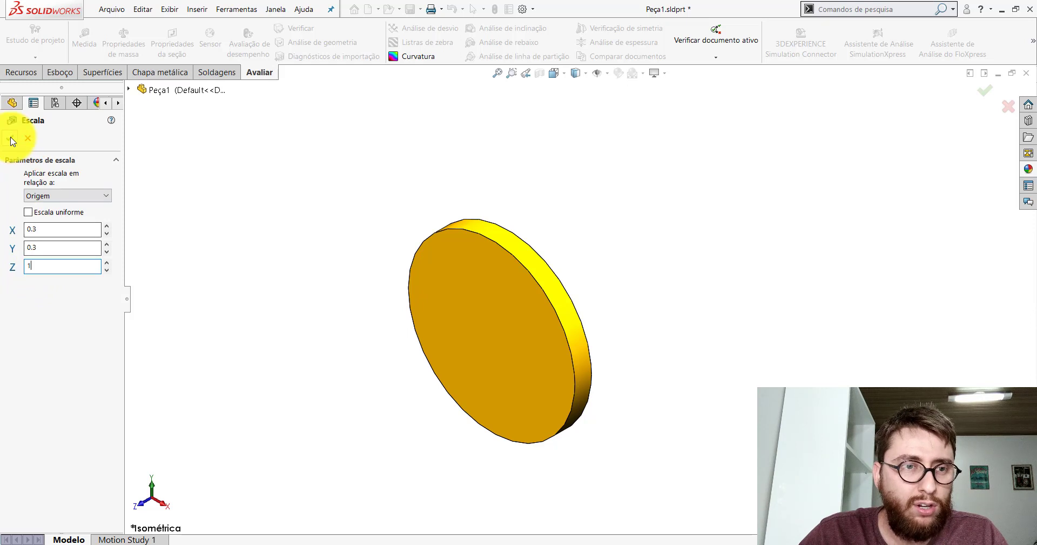
pyautogui.click(9, 138)
pyautogui.click(438, 234)
pyautogui.scroll(-3, 463, 324)
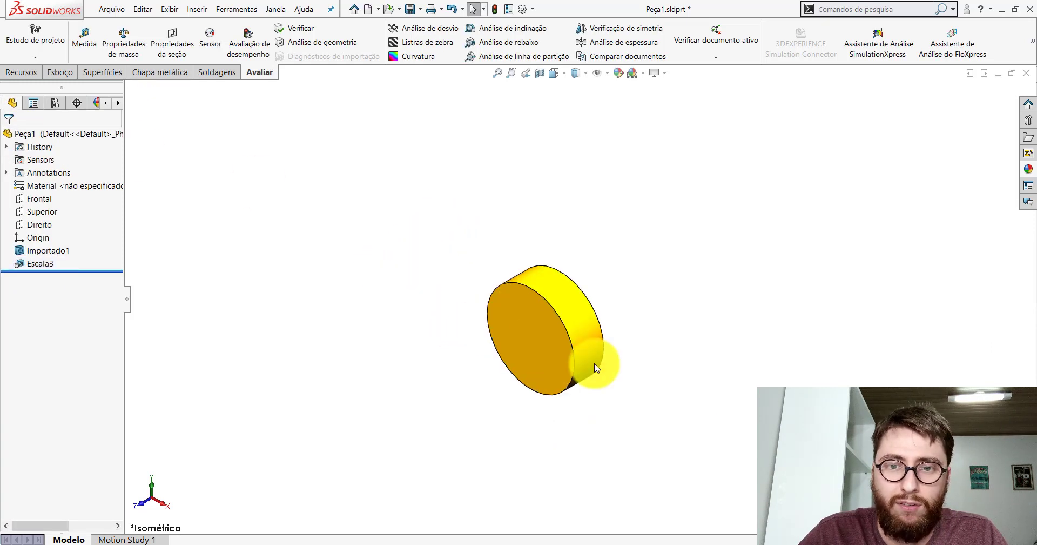
pyautogui.click(85, 39)
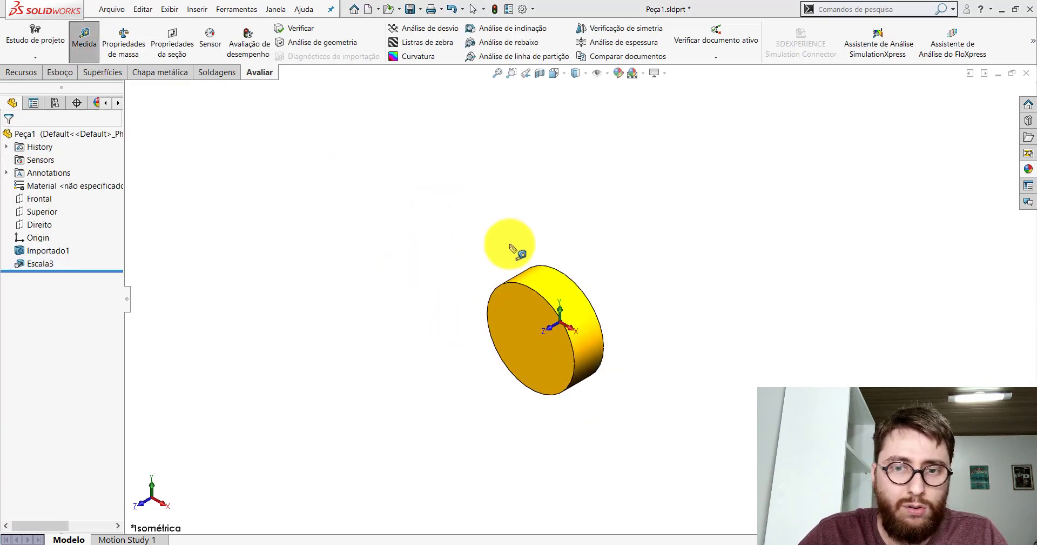
pyautogui.click(535, 279)
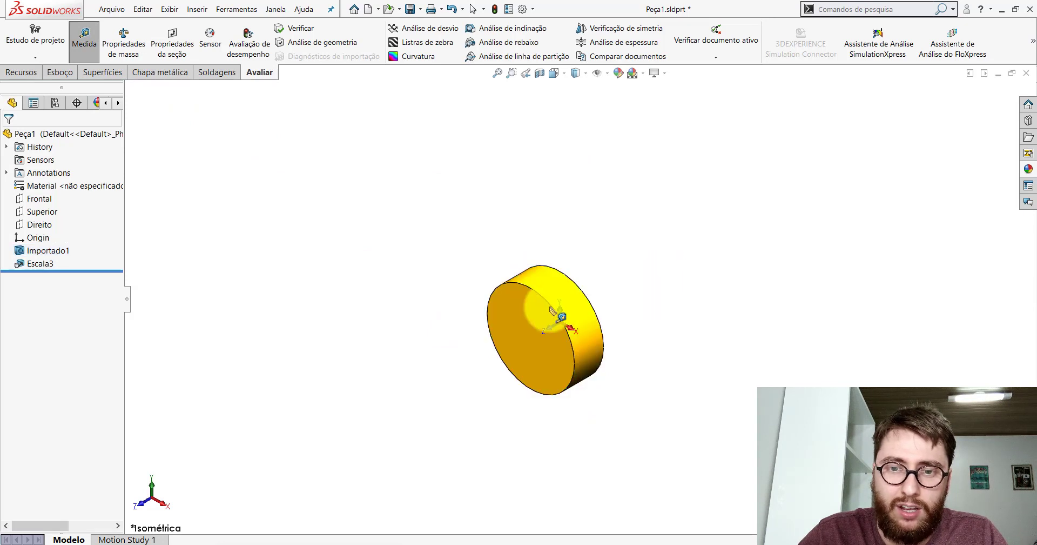
pyautogui.click(557, 313)
pyautogui.moveTo(557, 314)
pyautogui.mouseDown(button='middle')
pyautogui.moveTo(444, 337)
pyautogui.moveTo(621, 262)
pyautogui.mouseUp(button='middle')
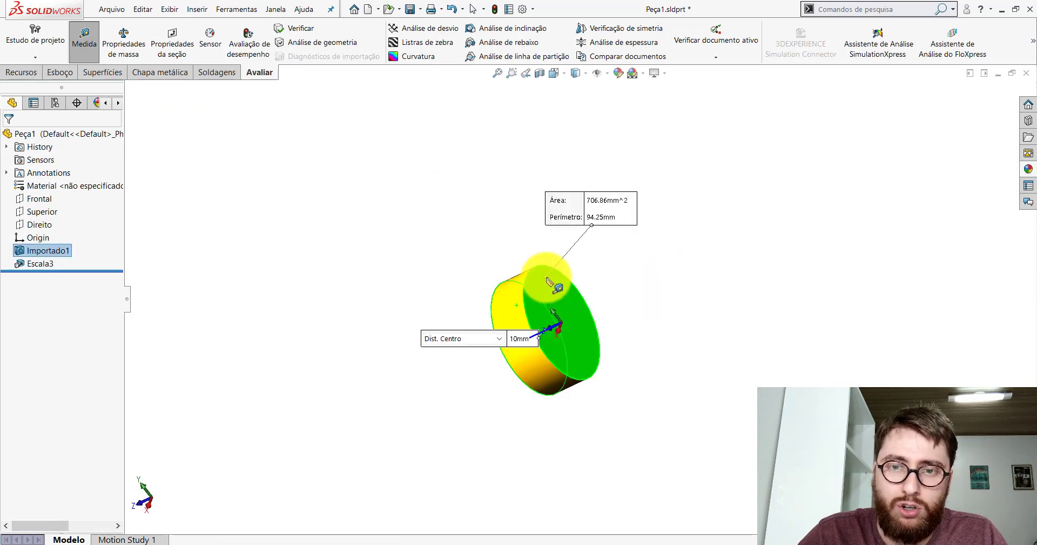
pyautogui.click(562, 311)
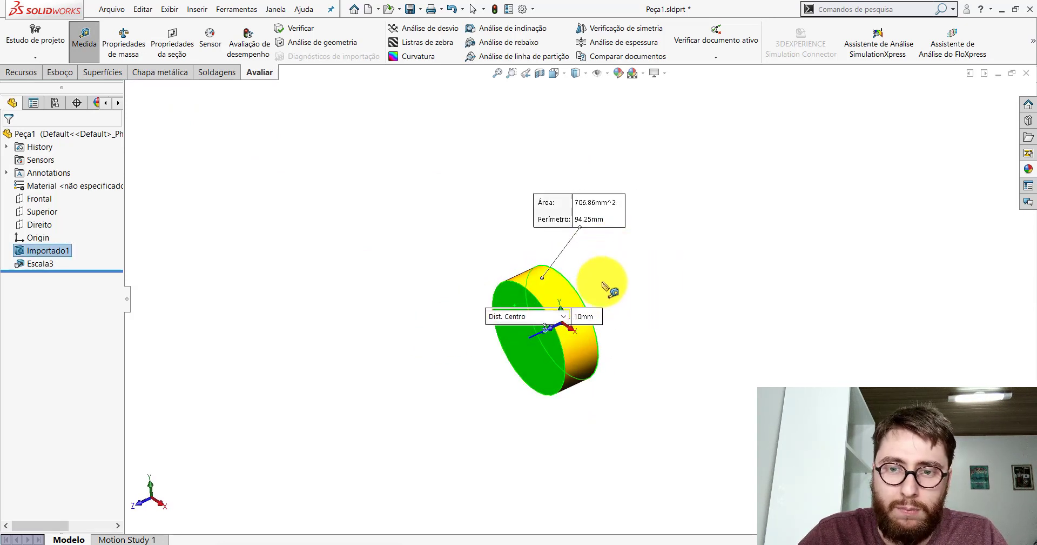
pyautogui.press('Escape')
pyautogui.click(554, 73)
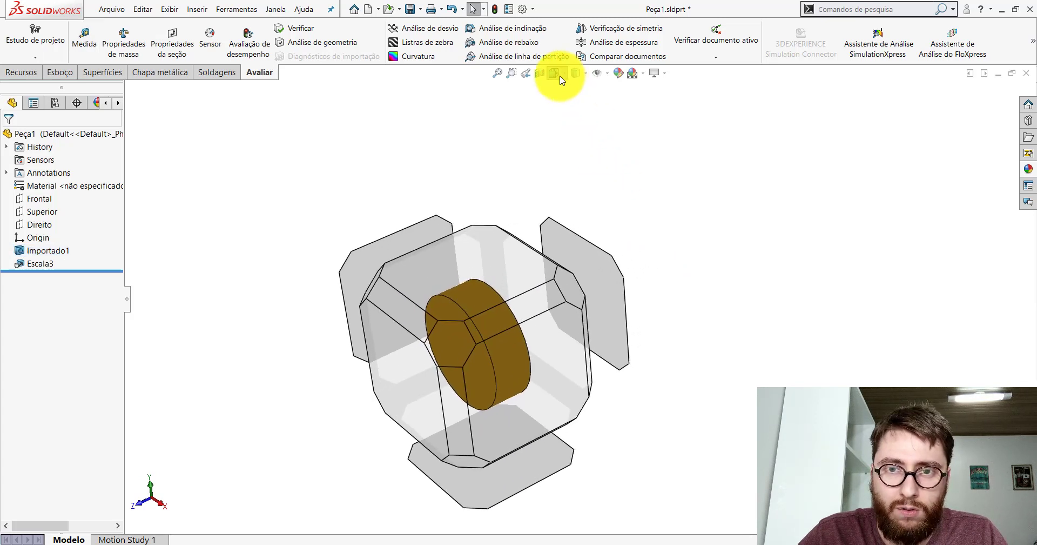
pyautogui.click(589, 122)
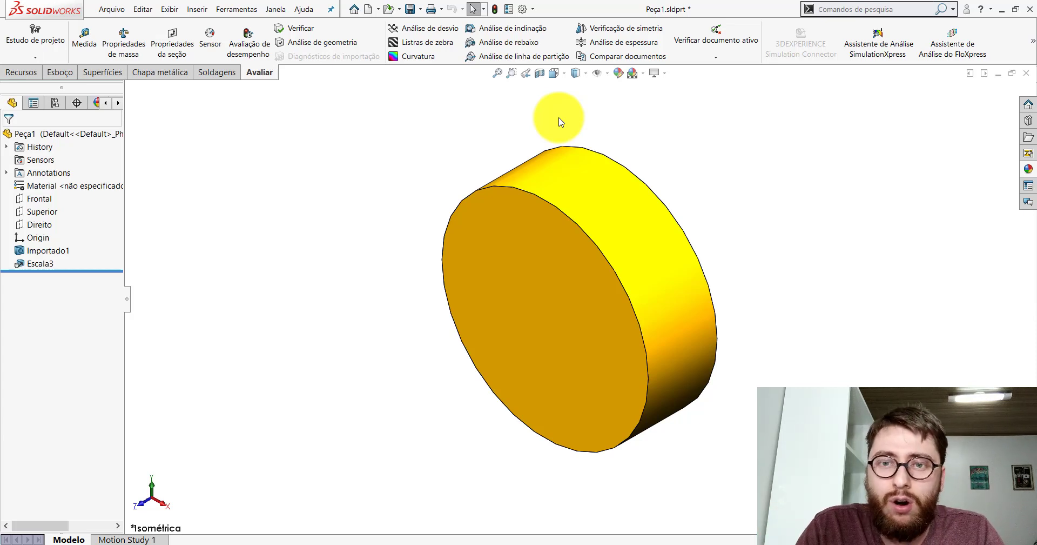
# - Edit Escala3 to a uniform 0.3 scale factor
pyautogui.rightClick(57, 264)
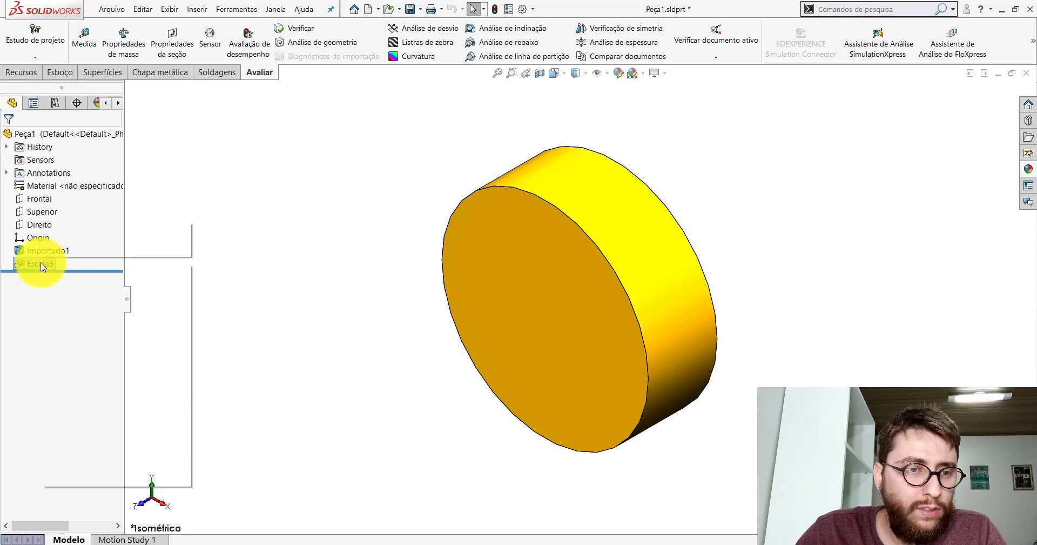
pyautogui.click(70, 242)
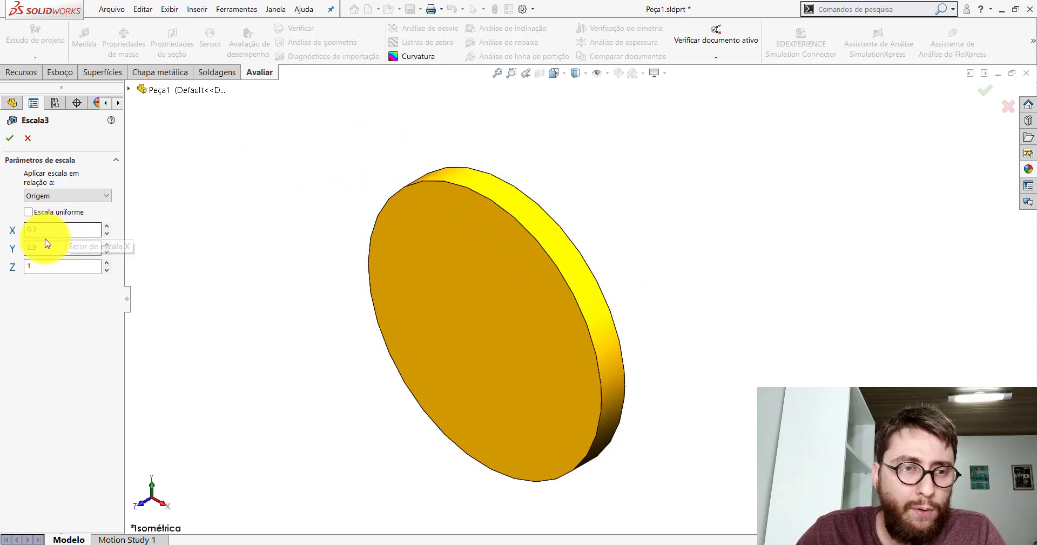
pyautogui.click(28, 212)
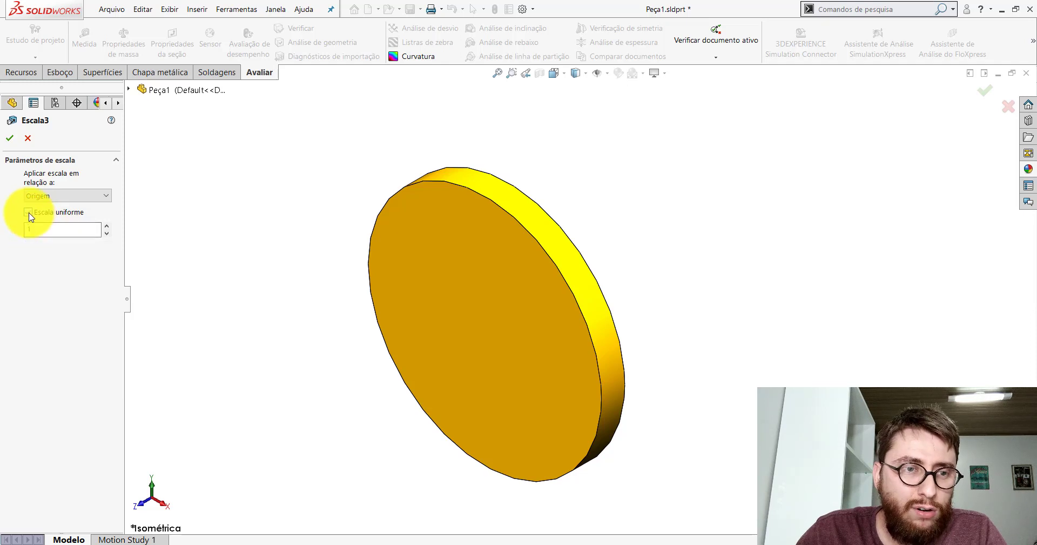
pyautogui.scroll(-2, 535, 225)
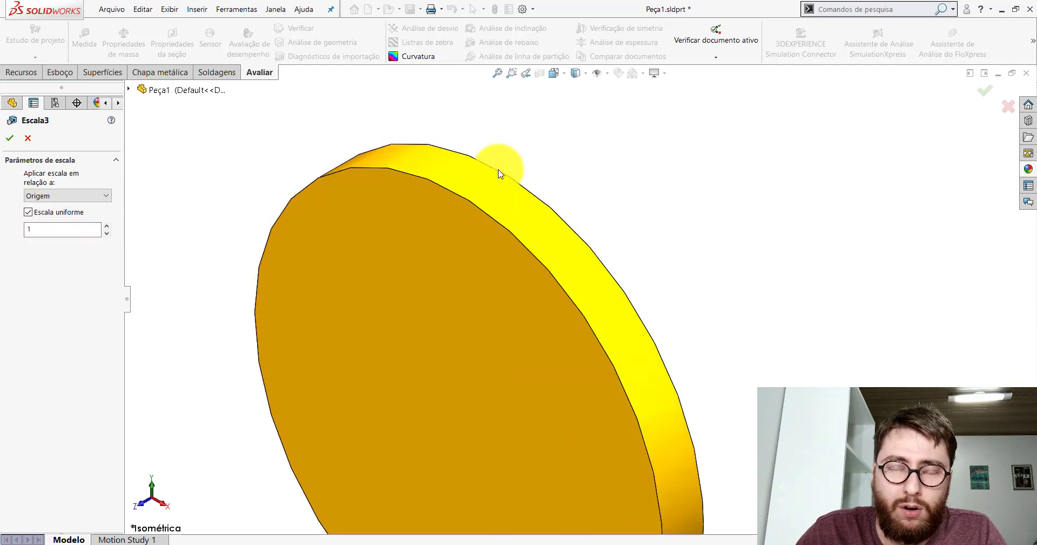
pyautogui.scroll(4, 573, 330)
pyautogui.scroll(-2, 589, 329)
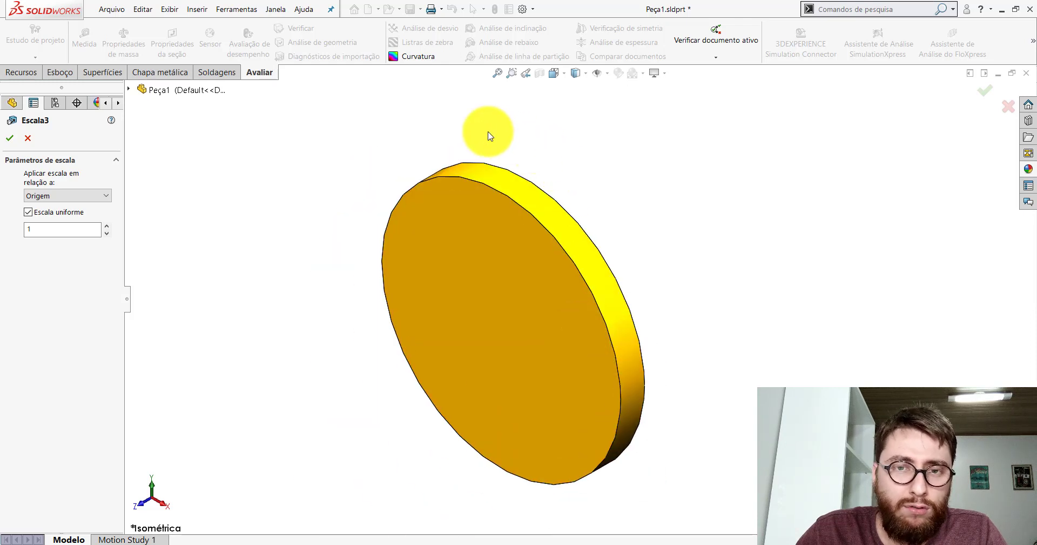
pyautogui.click(45, 230)
pyautogui.write('0,3')
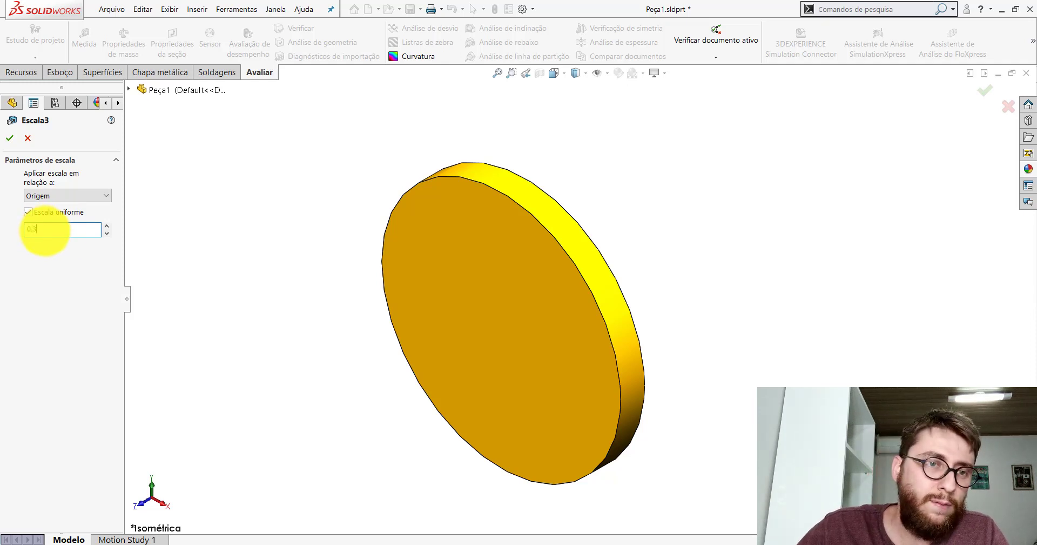
pyautogui.click(10, 138)
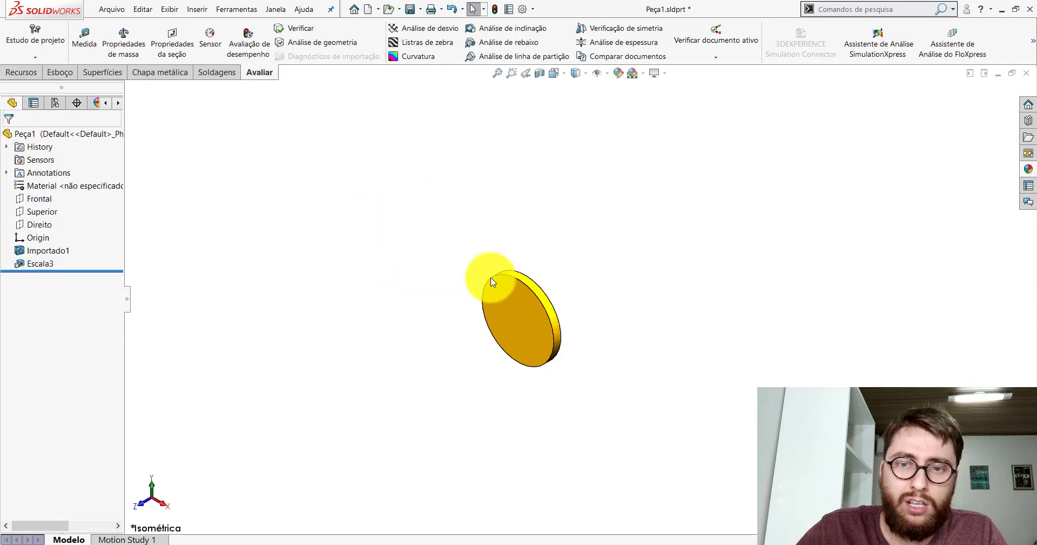
pyautogui.scroll(-2, 487, 278)
# - Measure the disc: 706.86 mm² face, 94.25 mm perimeter and 3 mm thickness
pyautogui.click(94, 40)
pyautogui.scroll(-3, 562, 281)
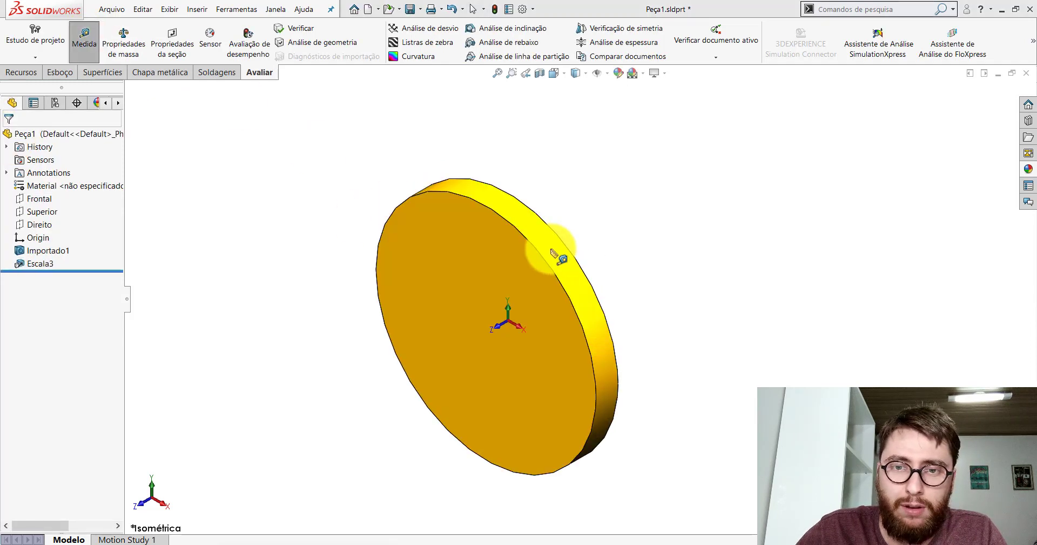
pyautogui.click(550, 248)
pyautogui.scroll(1, 573, 205)
pyautogui.click(505, 255)
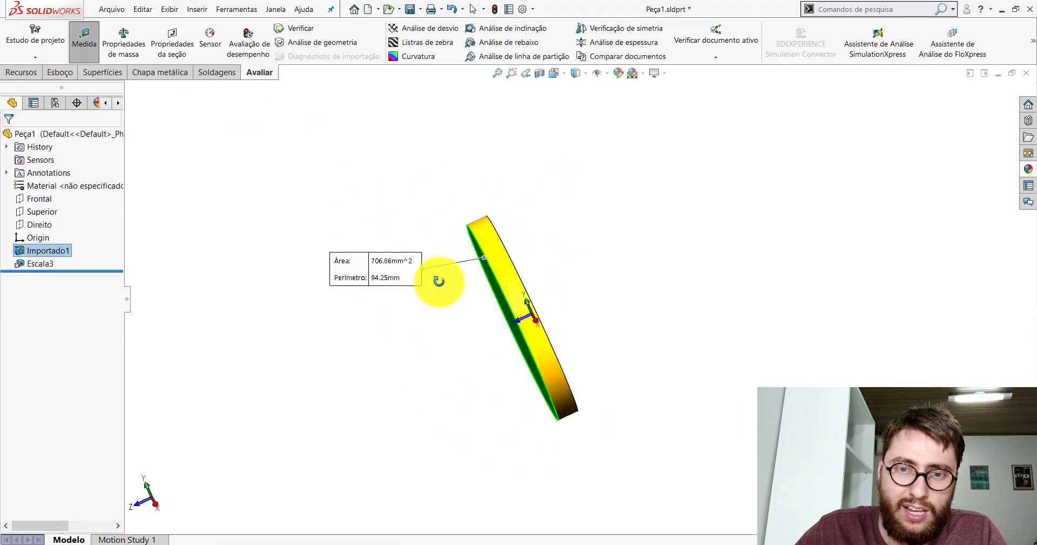
pyautogui.moveTo(504, 254)
pyautogui.mouseDown(button='middle')
pyautogui.moveTo(523, 260)
pyautogui.moveTo(598, 241)
pyautogui.moveTo(606, 301)
pyautogui.moveTo(597, 313)
pyautogui.moveTo(627, 214)
pyautogui.mouseUp(button='middle')
# - Clear the measurement and return the disc to the Isometric view
pyautogui.press('Escape')
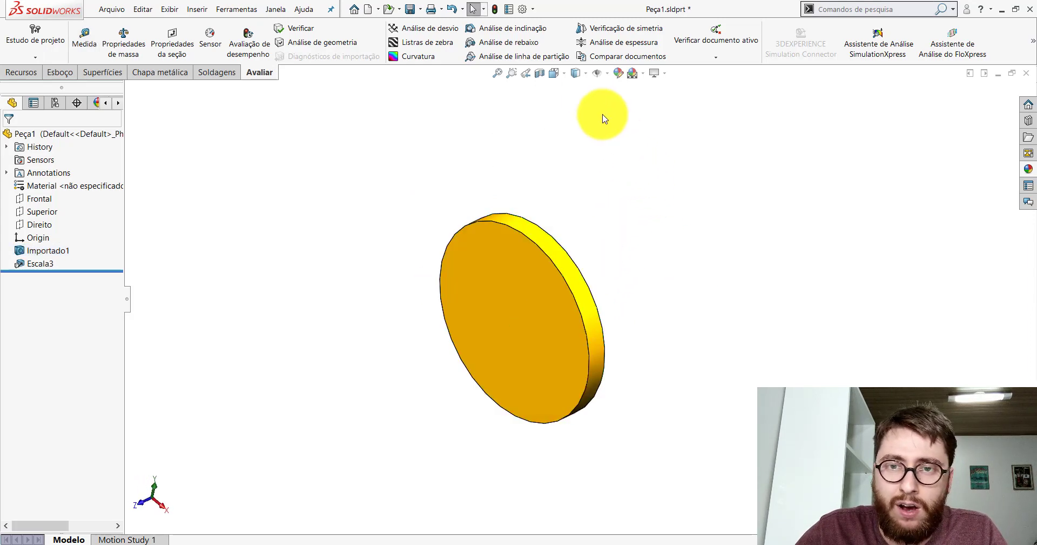
pyautogui.click(561, 73)
pyautogui.click(562, 76)
pyautogui.click(568, 128)
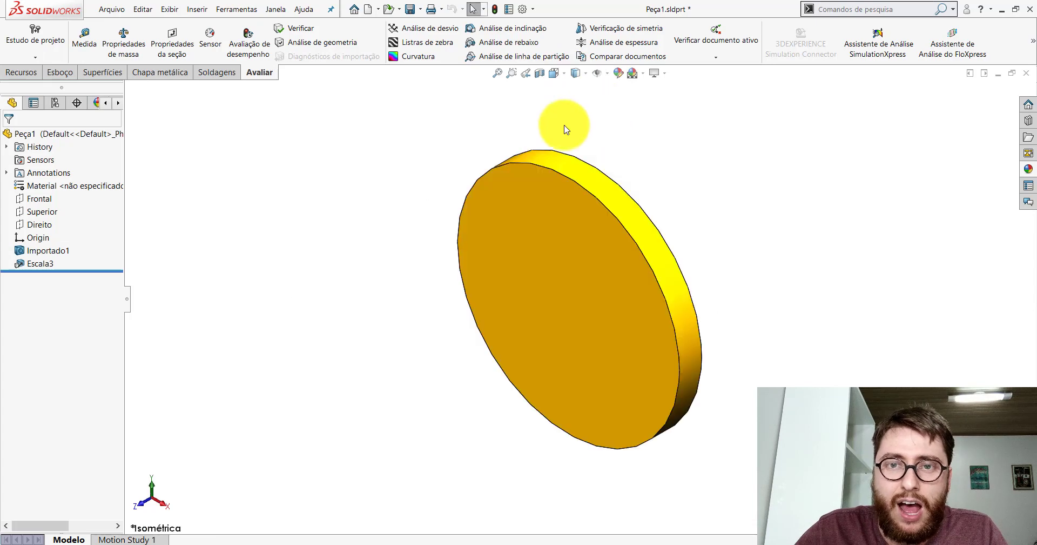
# - Reopen Escala3, show its separate X, Y and Z factors at 0.3, and confirm unchanged
pyautogui.rightClick(29, 262)
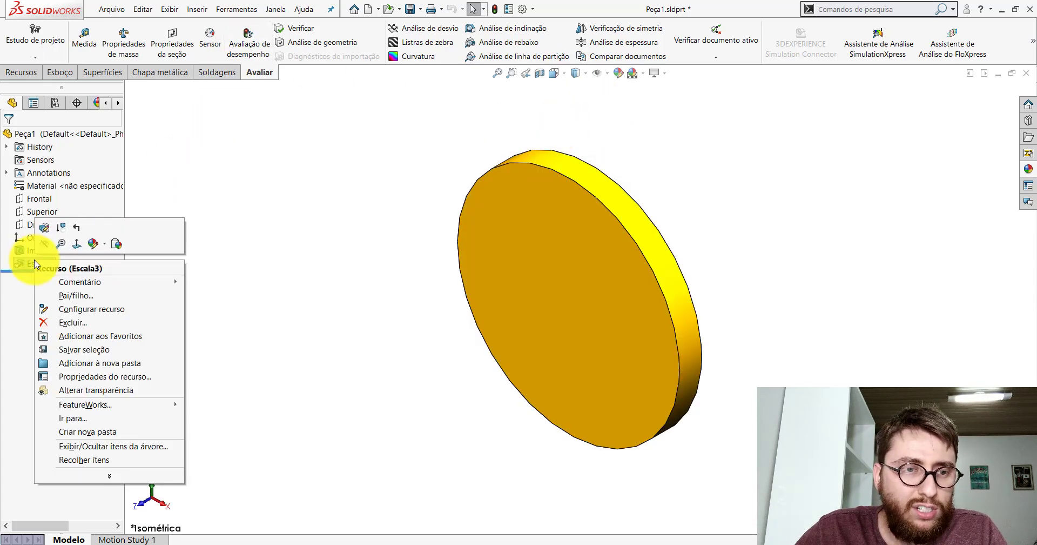
pyautogui.click(42, 225)
pyautogui.click(28, 211)
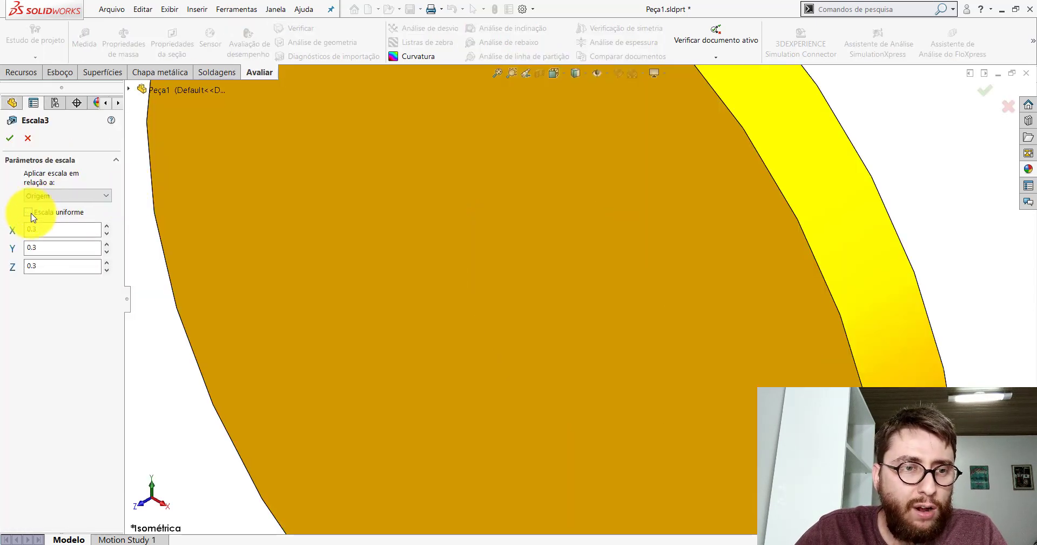
pyautogui.scroll(3, 576, 320)
pyautogui.scroll(3, 576, 320)
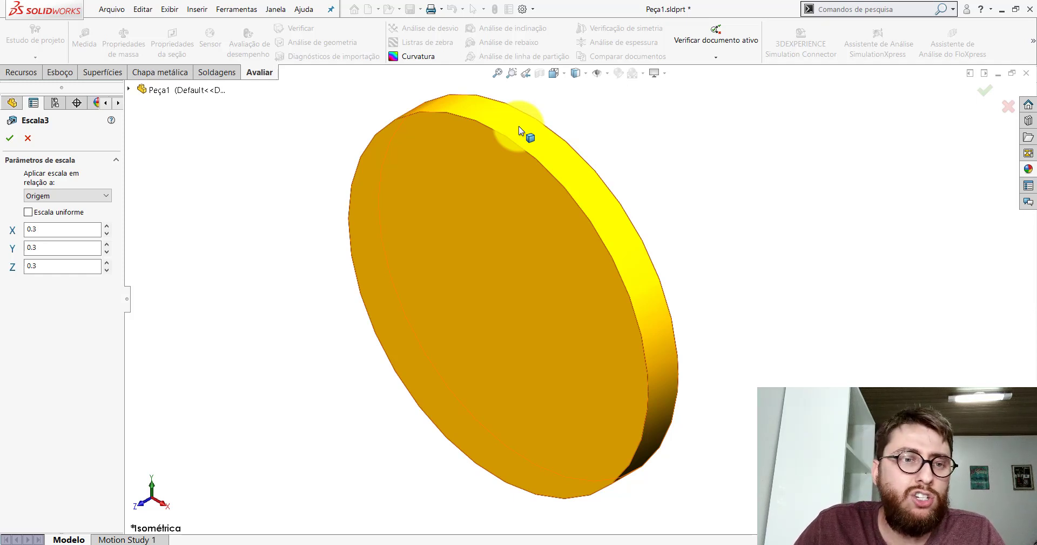
pyautogui.click(28, 212)
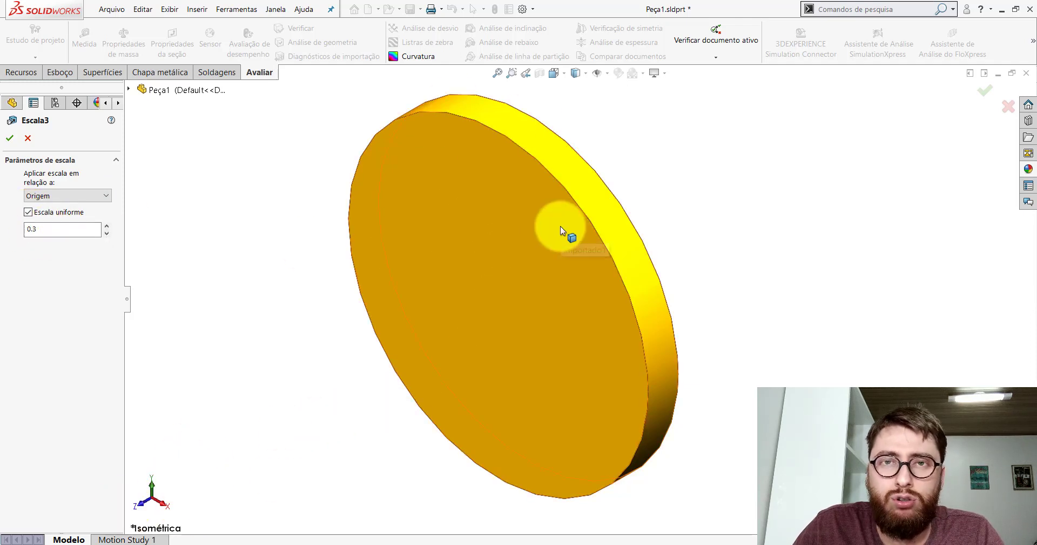
pyautogui.click(28, 212)
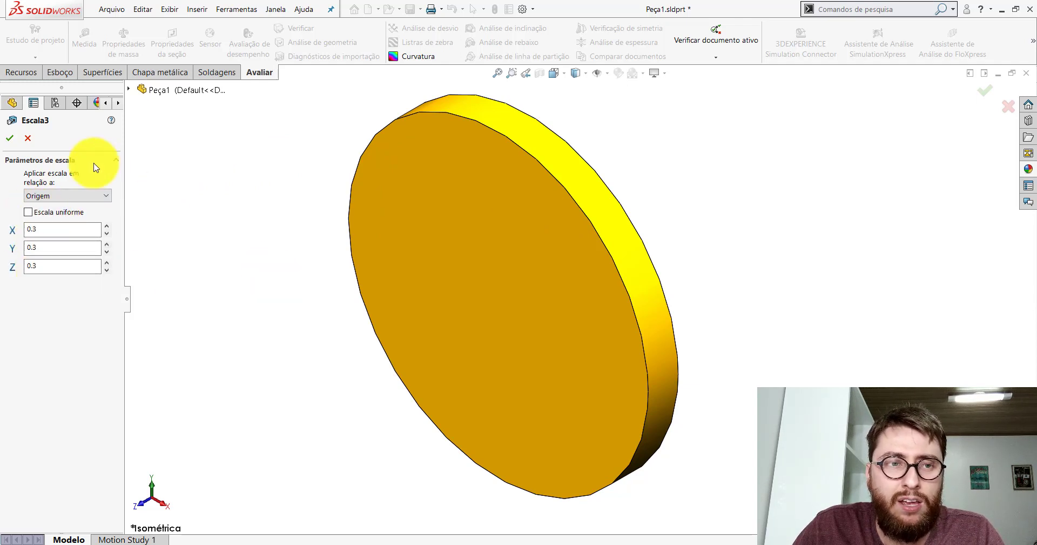
pyautogui.click(10, 138)
pyautogui.click(1002, 9)
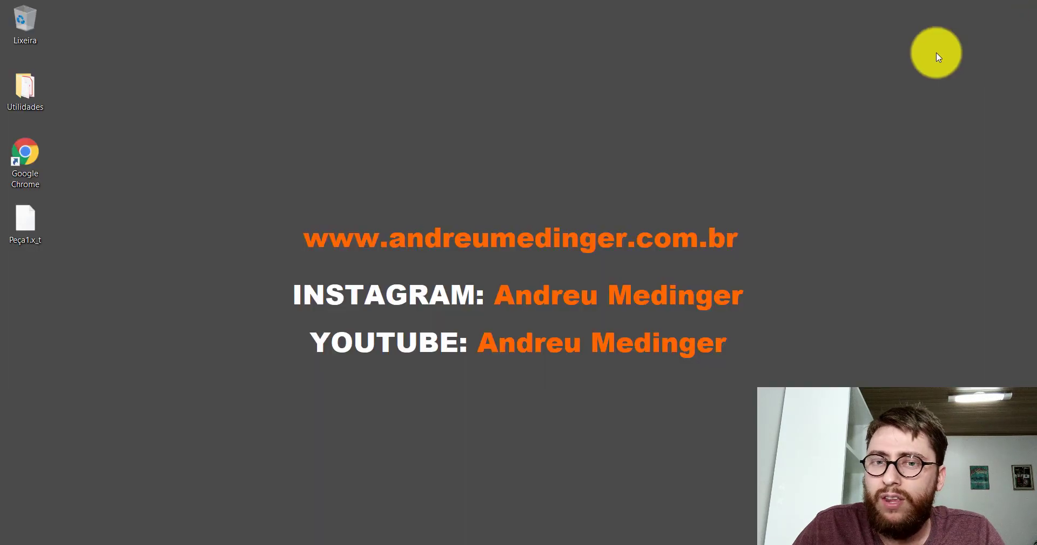